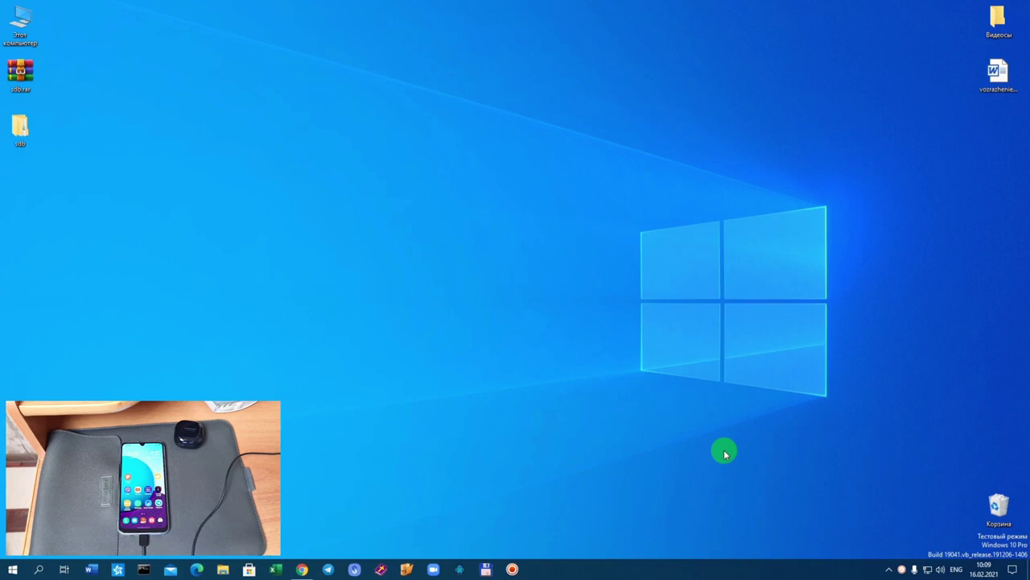
mouse_move(723, 449)
left_mouse_down()
mouse_move(662, 430)
mouse_move(717, 476)
mouse_move(632, 427)
left_mouse_up()
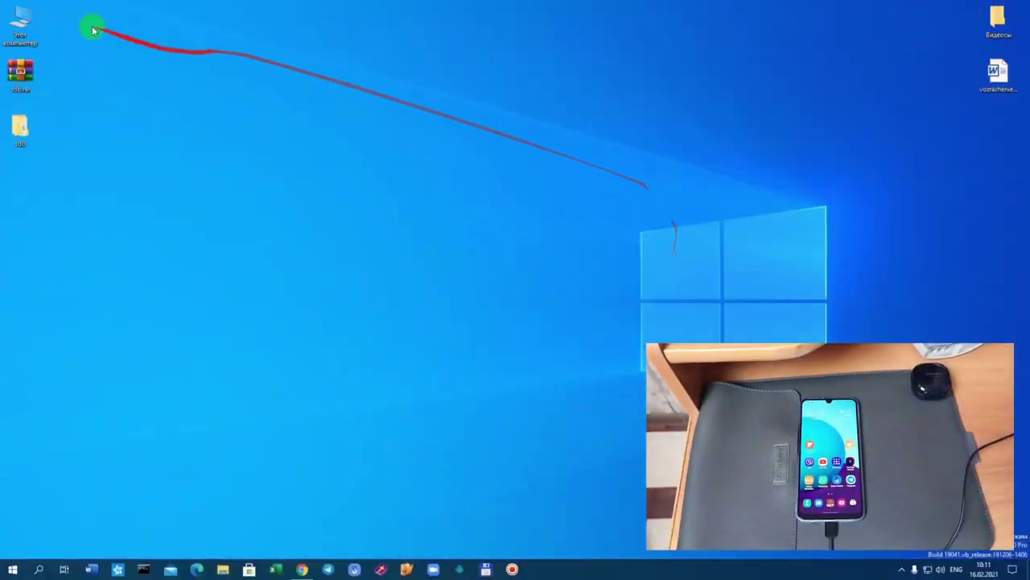
Step: Open This PC in File Explorer and go to the Downloads folder
double_click(18, 27)
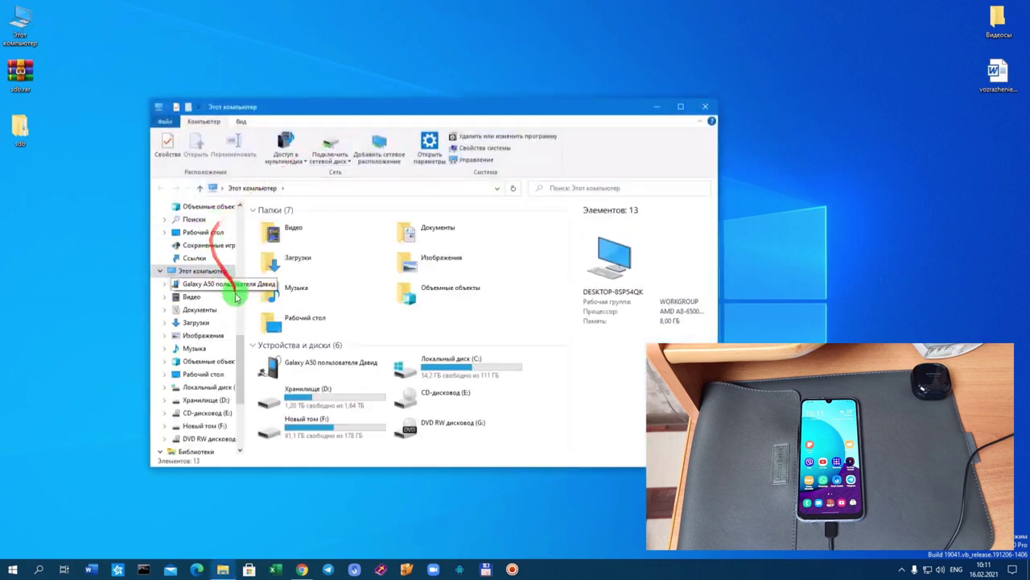
left_click_drag(237, 351, 246, 212)
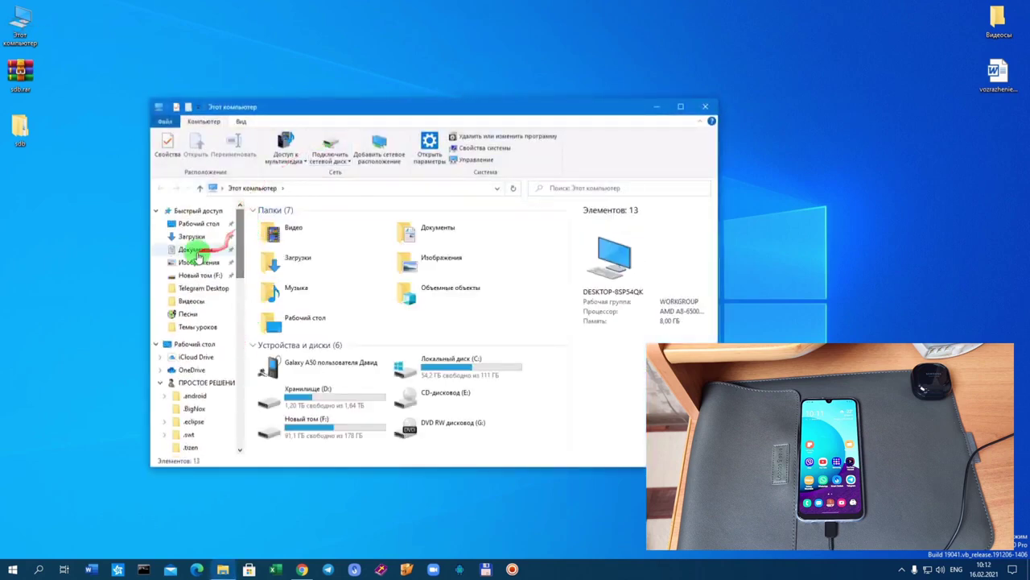
left_click(201, 238)
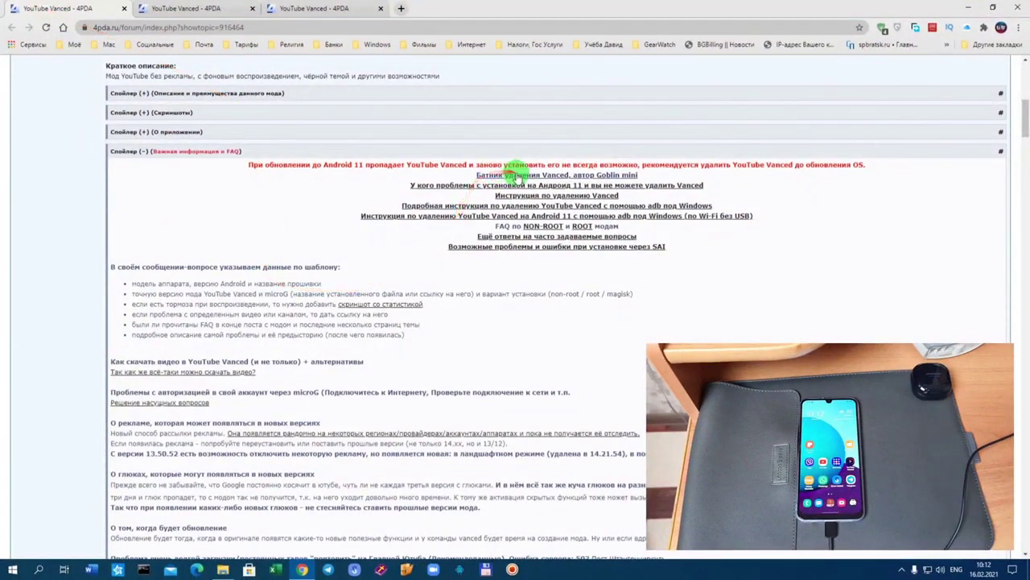
Step: In Chrome, open the 4PDA post with the Vanced removal batch file and download Vanced_Uninstaller.zip to the Downloads folder
left_click(515, 174)
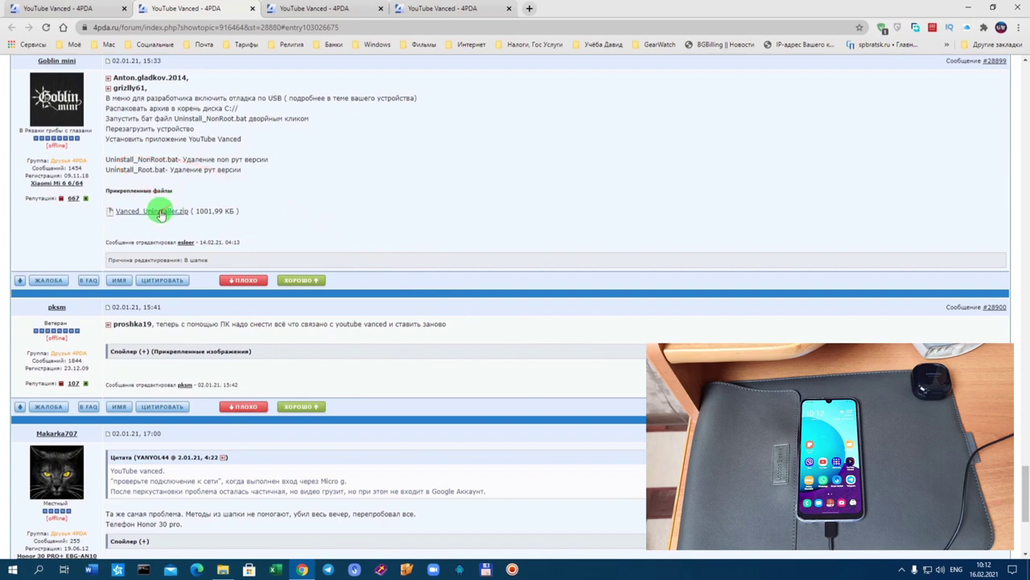
left_click(161, 213)
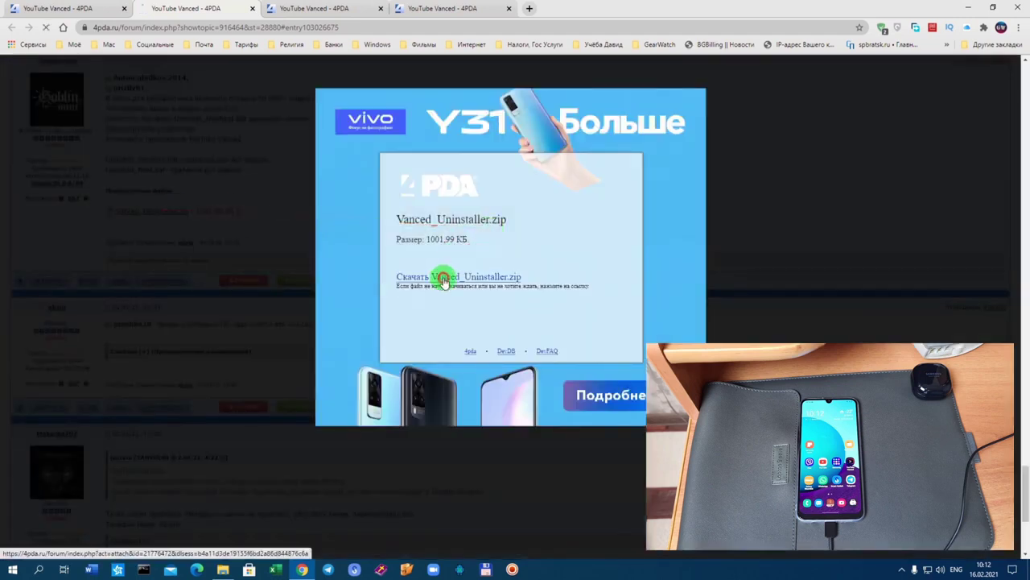
left_click(443, 279)
left_click(665, 301)
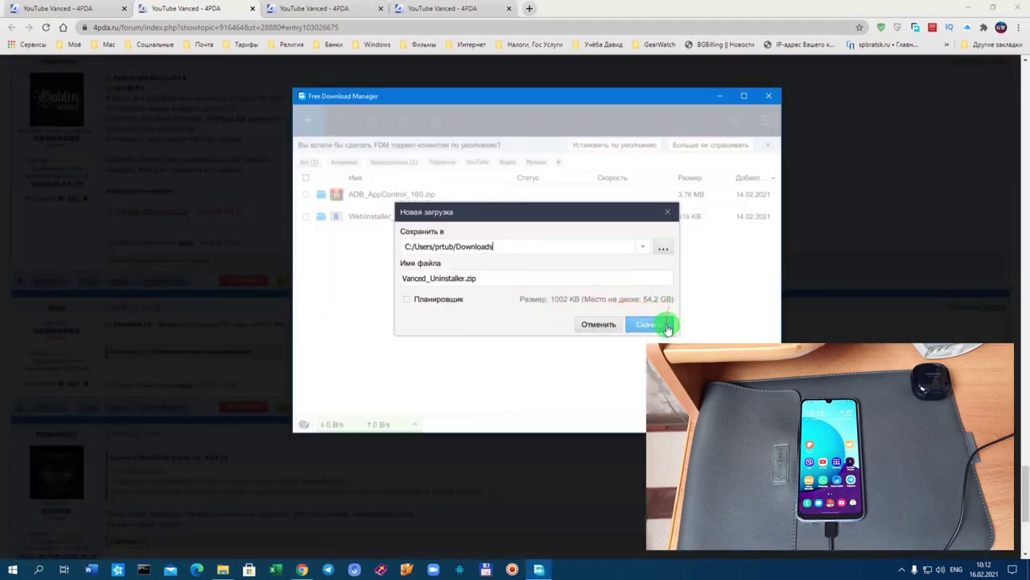
left_click(666, 323)
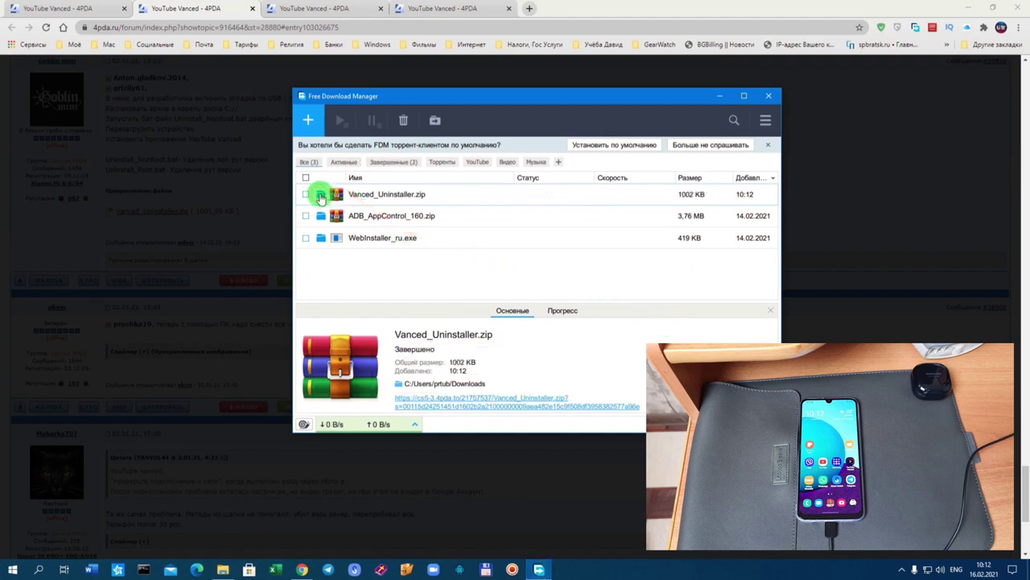
Step: Show the downloaded Vanced_Uninstaller.zip in its folder, minimize the browser and copy the archive
left_click(321, 197)
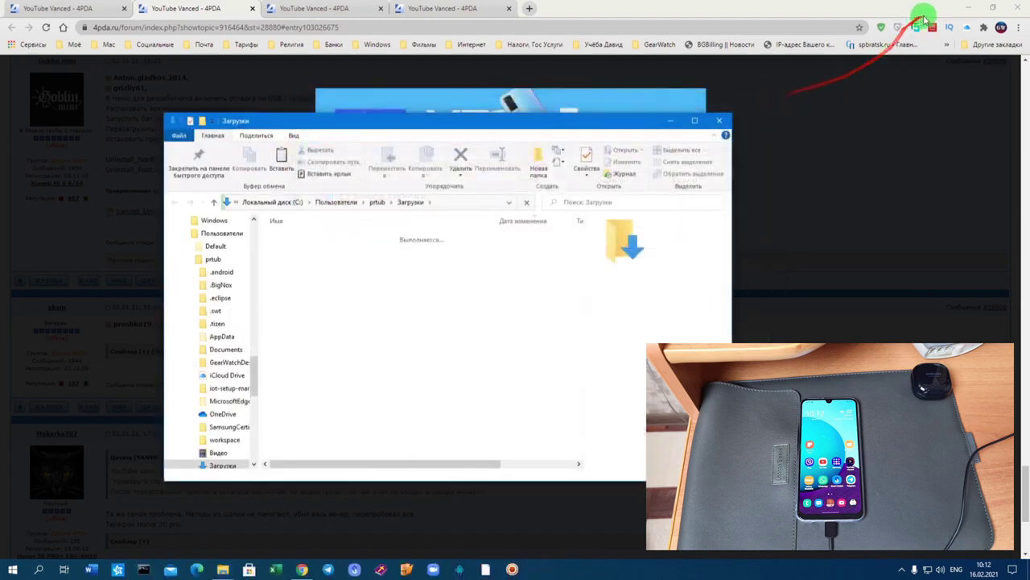
left_click(969, 9)
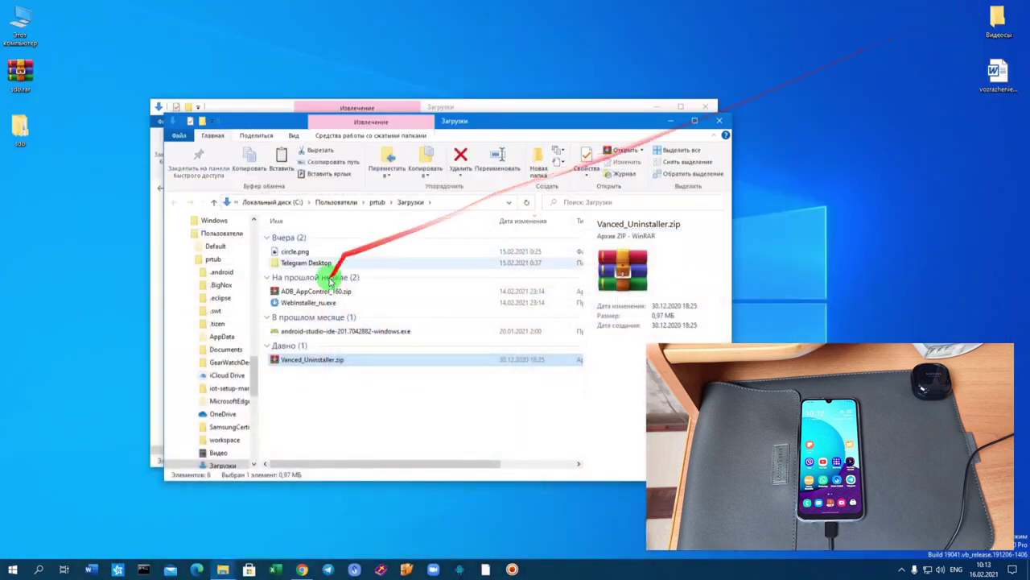
right_click(301, 361)
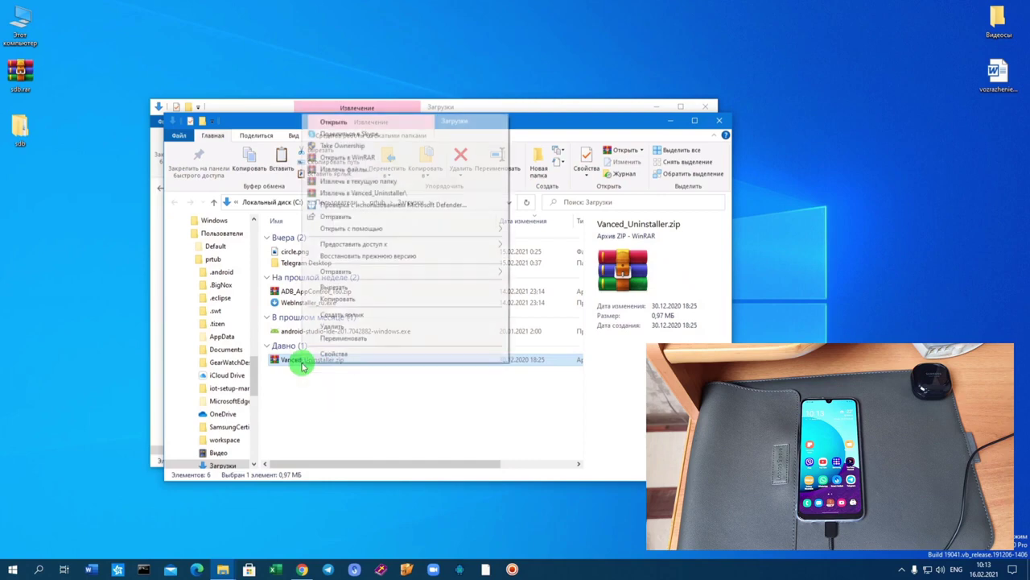
left_click(354, 293)
Step: Open drive C: from This PC and paste the copied archive into its root, granting permission for the operation
left_click(29, 21)
left_click(29, 21)
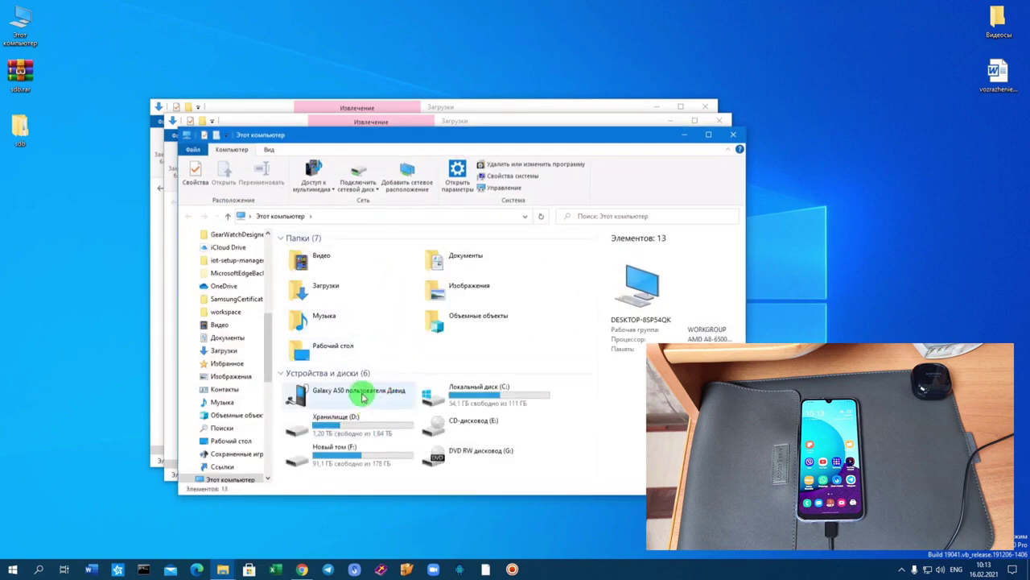
double_click(495, 393)
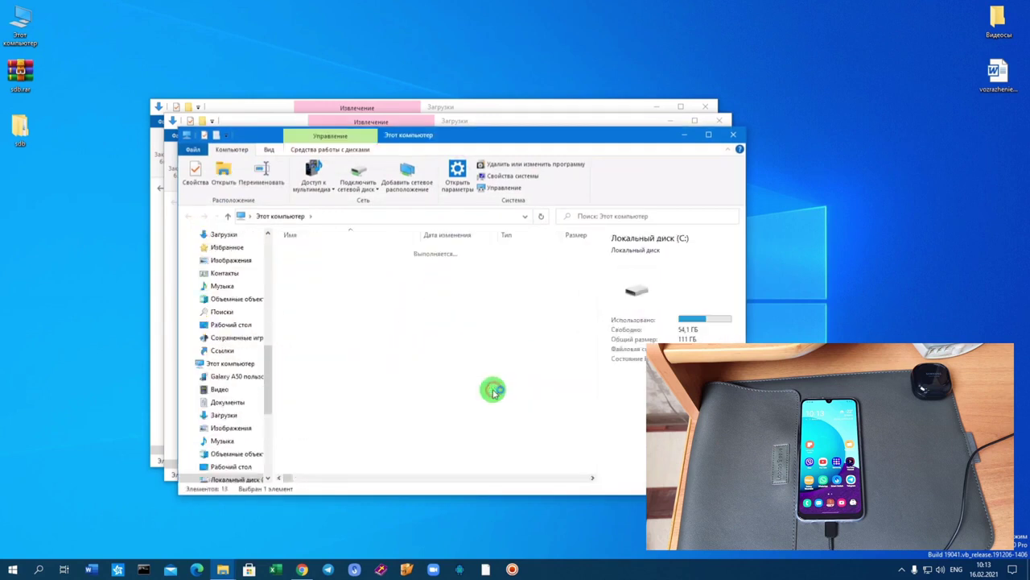
scroll(376, 426, "down", 1)
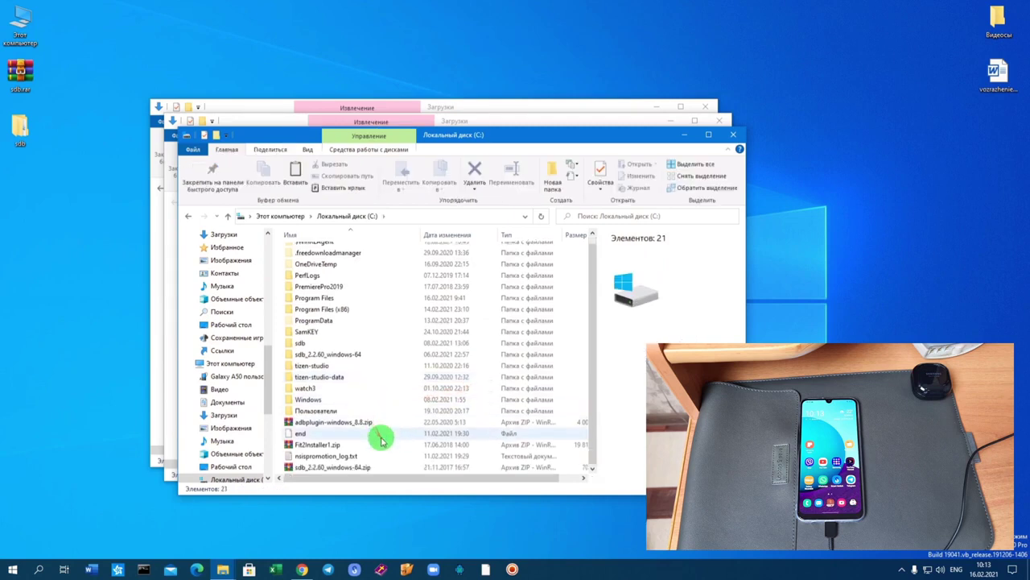
right_click(575, 380)
left_click(603, 451)
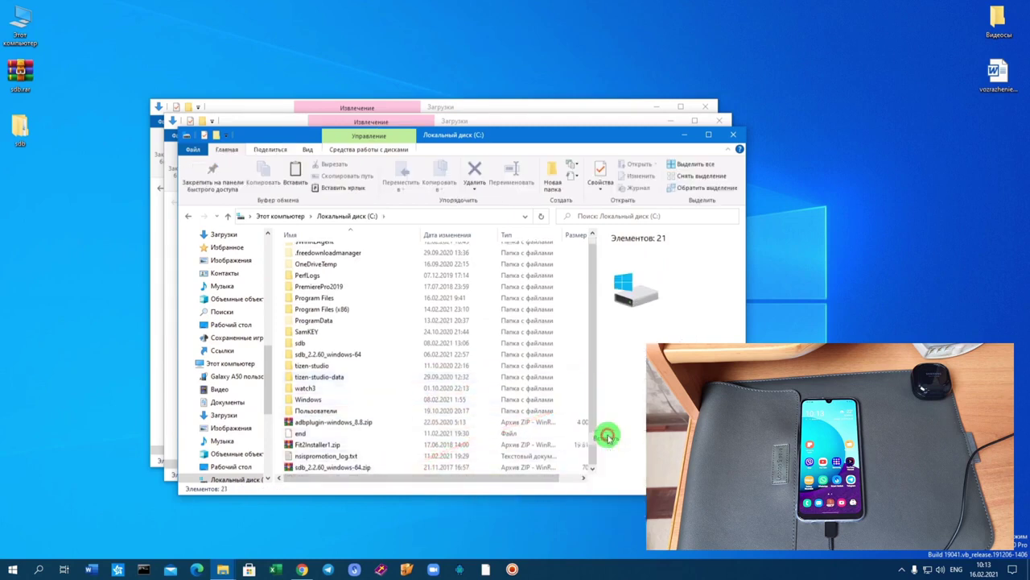
left_click(226, 219)
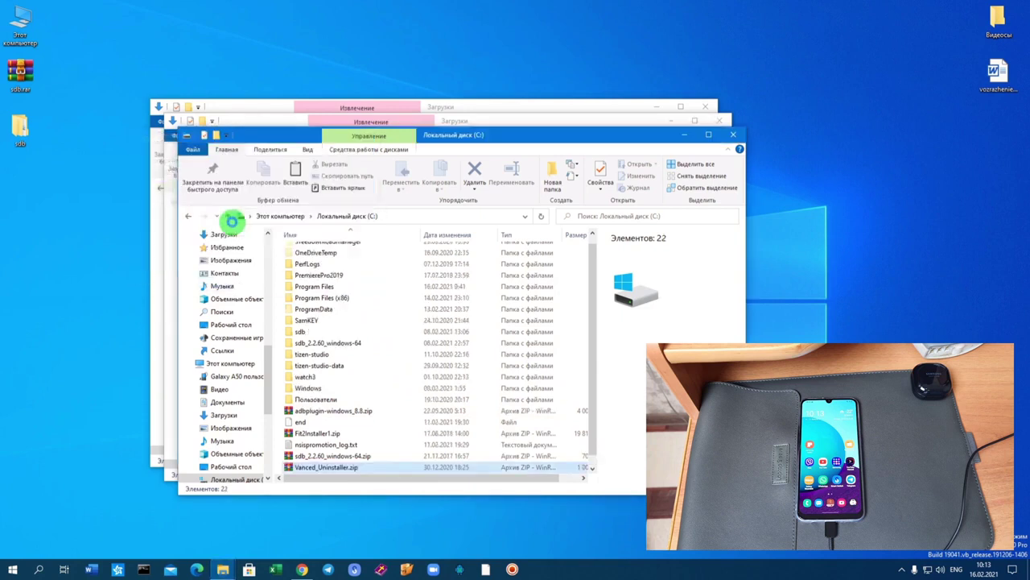
Step: Extract Vanced_Uninstaller.zip on drive C: with WinRAR, keeping the proposed destination path
left_click(338, 467)
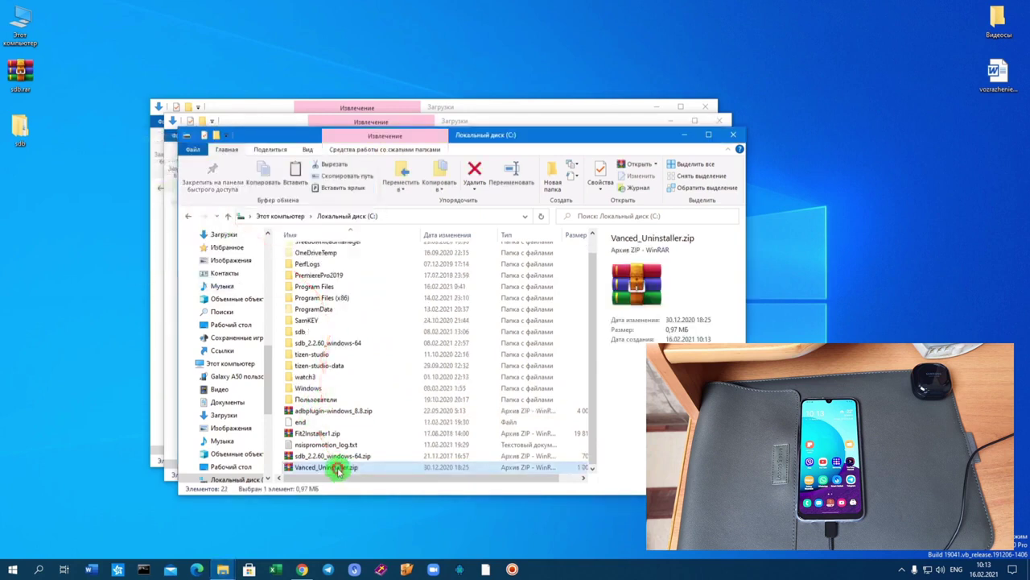
right_click(338, 470)
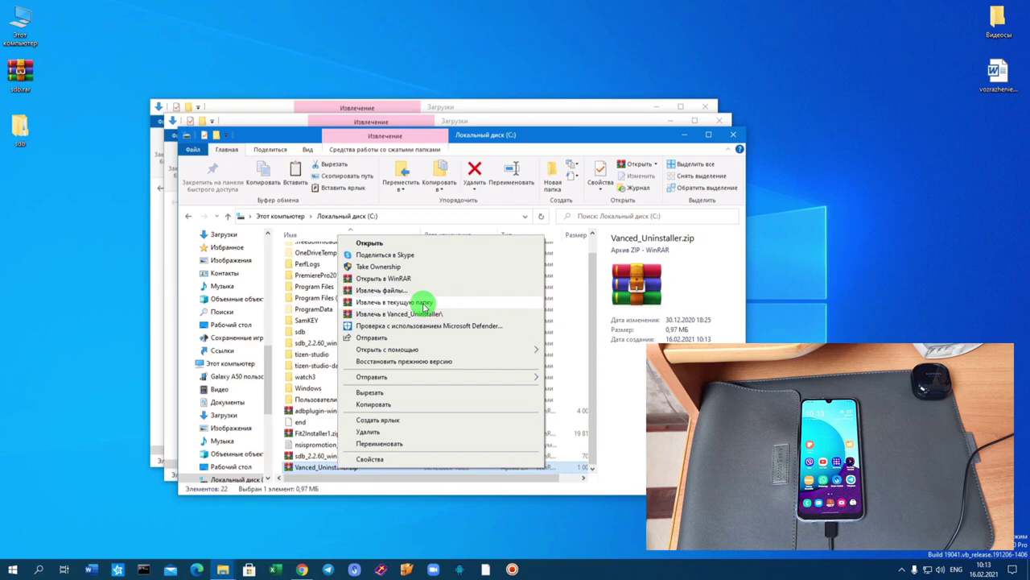
left_click(391, 290)
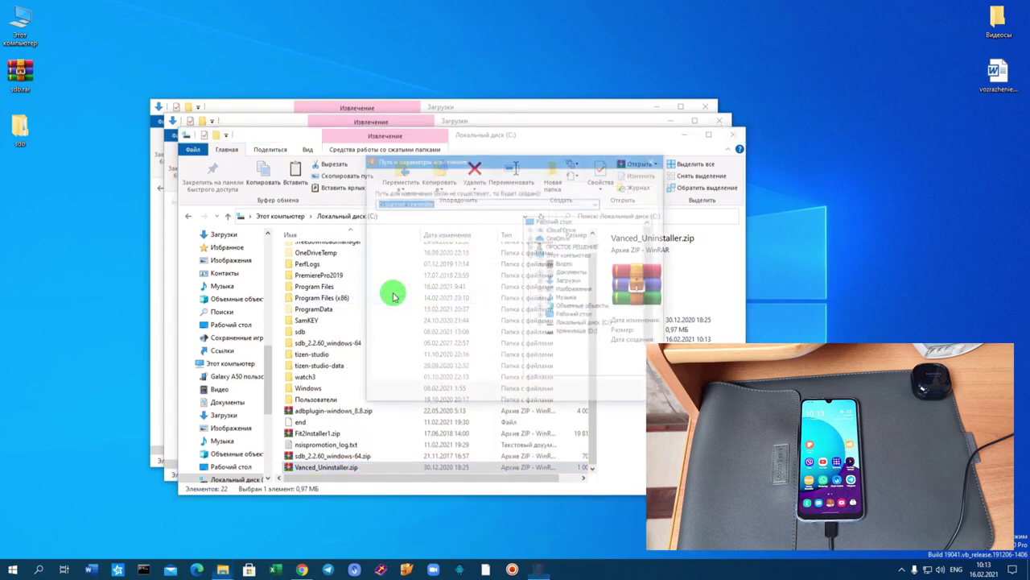
left_click(565, 393)
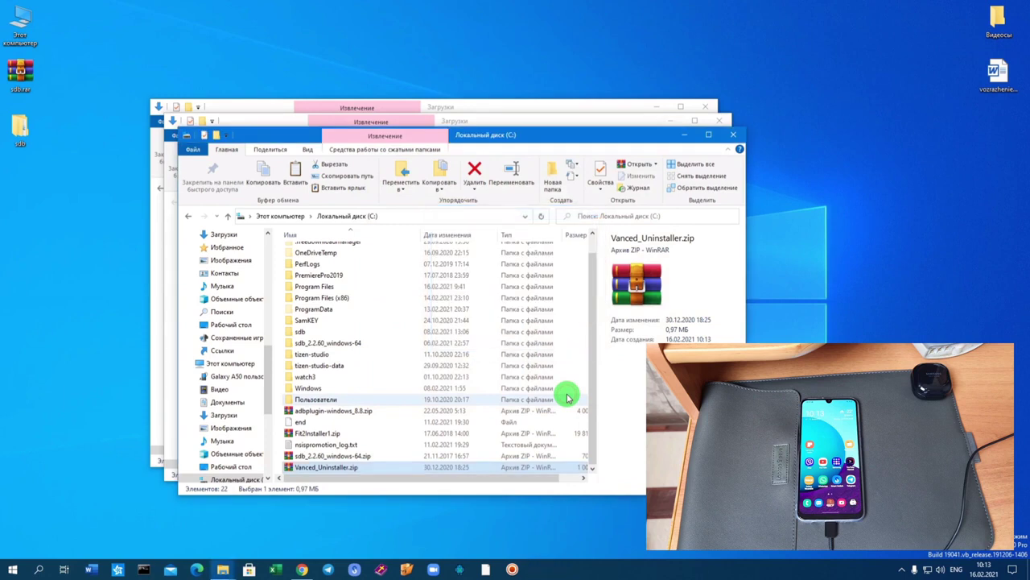
Step: Open the extracted Vanced_Uninstaller folder on drive C: and the folder of the same name inside it
scroll(349, 384, "up", 1)
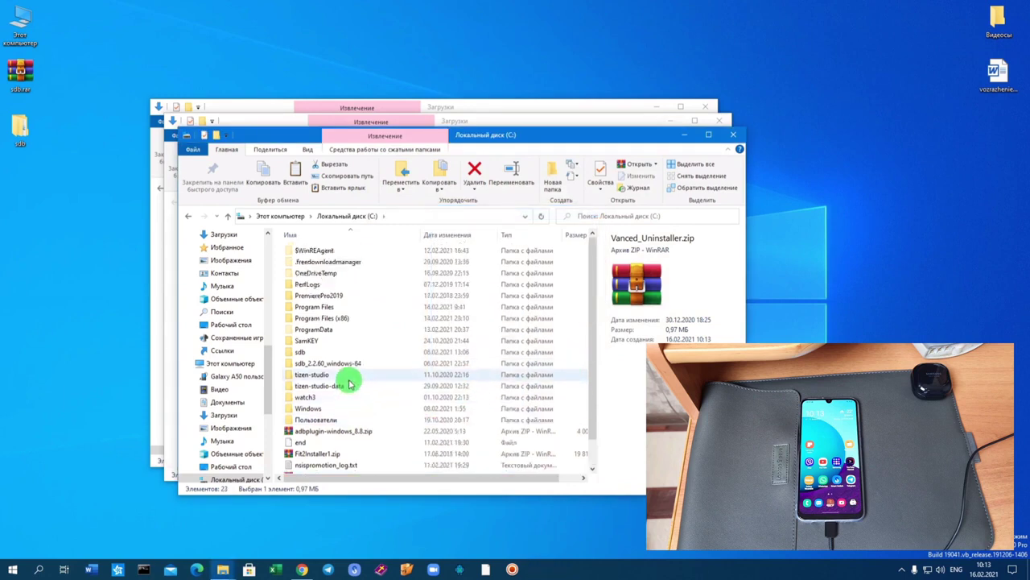
scroll(350, 384, "down", 1)
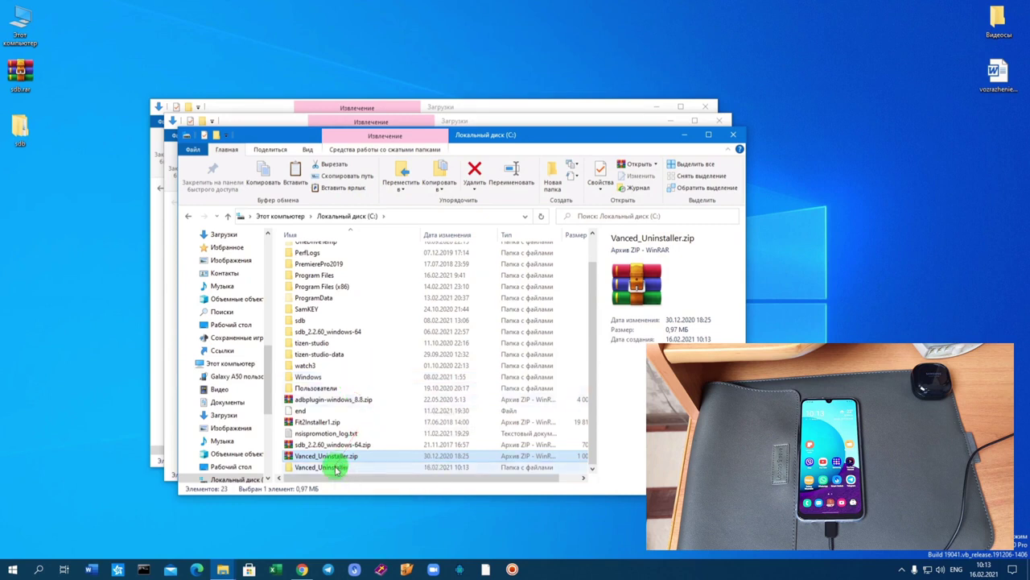
double_click(328, 467)
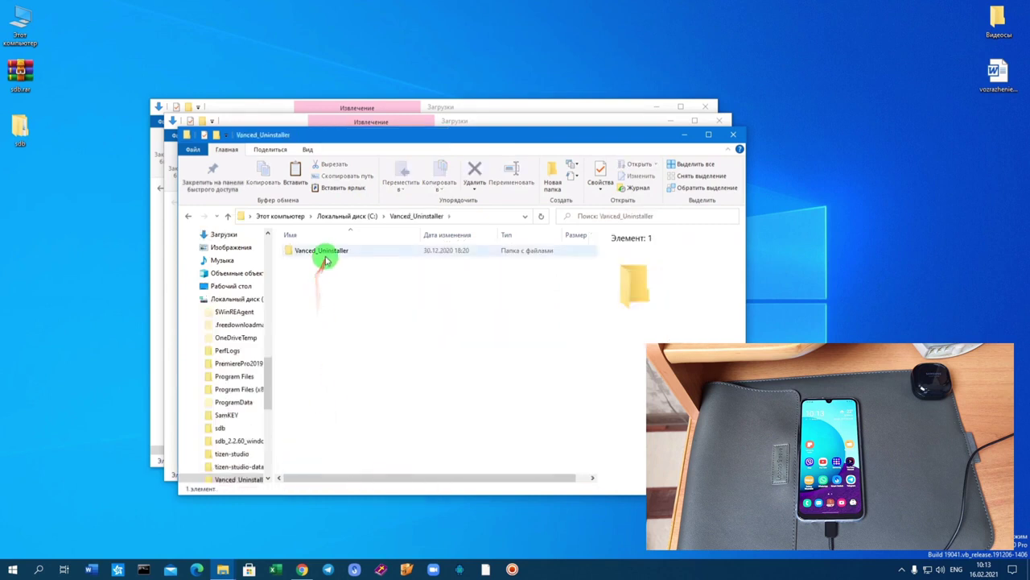
double_click(324, 256)
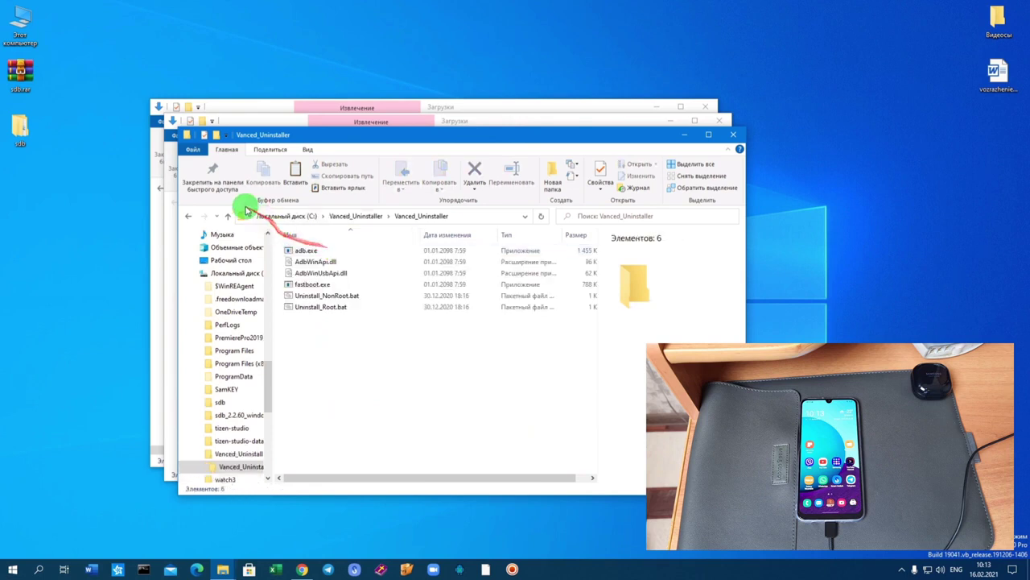
Step: Move the inner Vanced_Uninstaller folder from its parent folder to the root of drive C: by cutting and pasting it
left_click(227, 215)
left_click(312, 250)
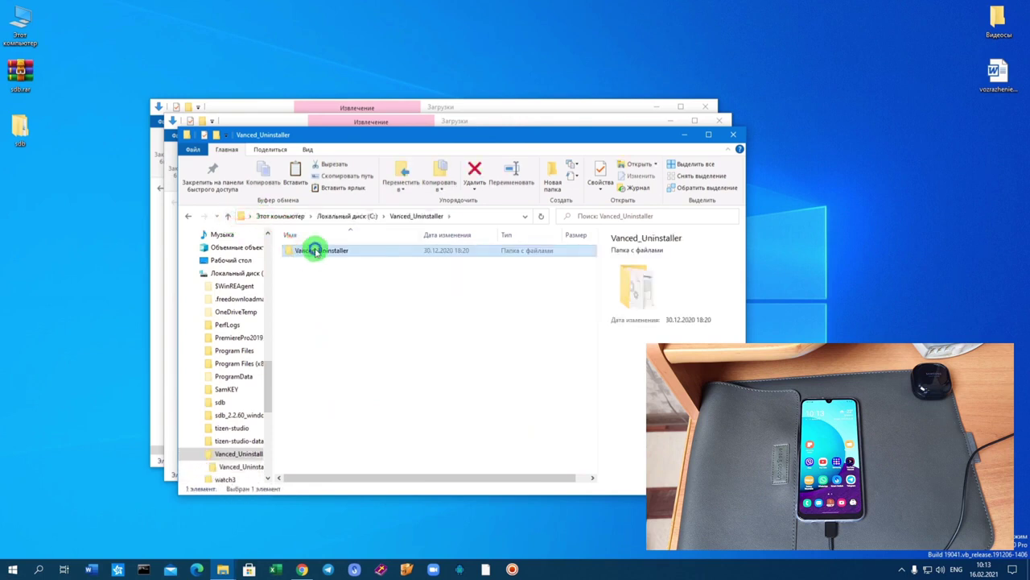
right_click(315, 251)
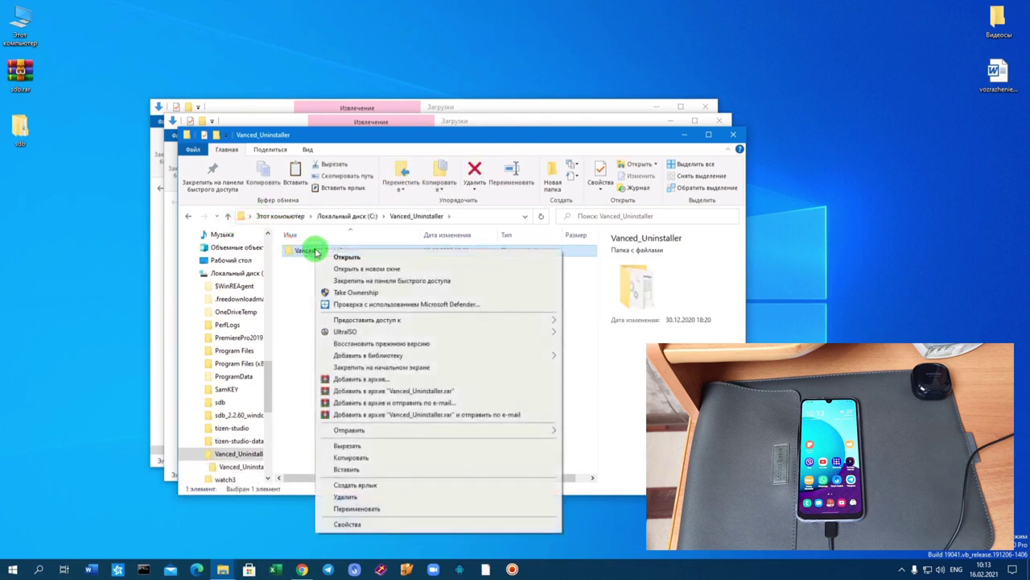
left_click(342, 446)
left_click(229, 217)
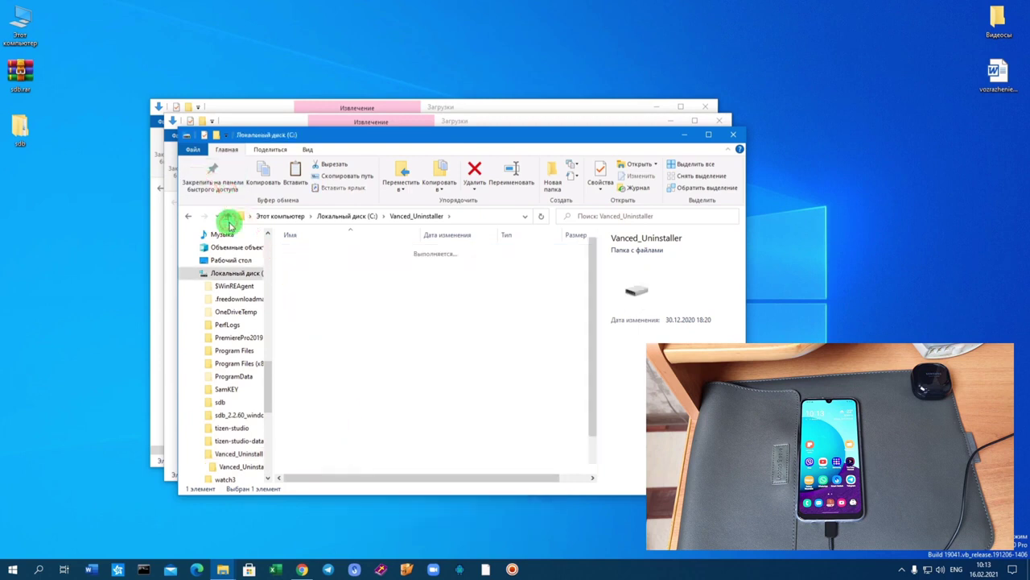
right_click(386, 457)
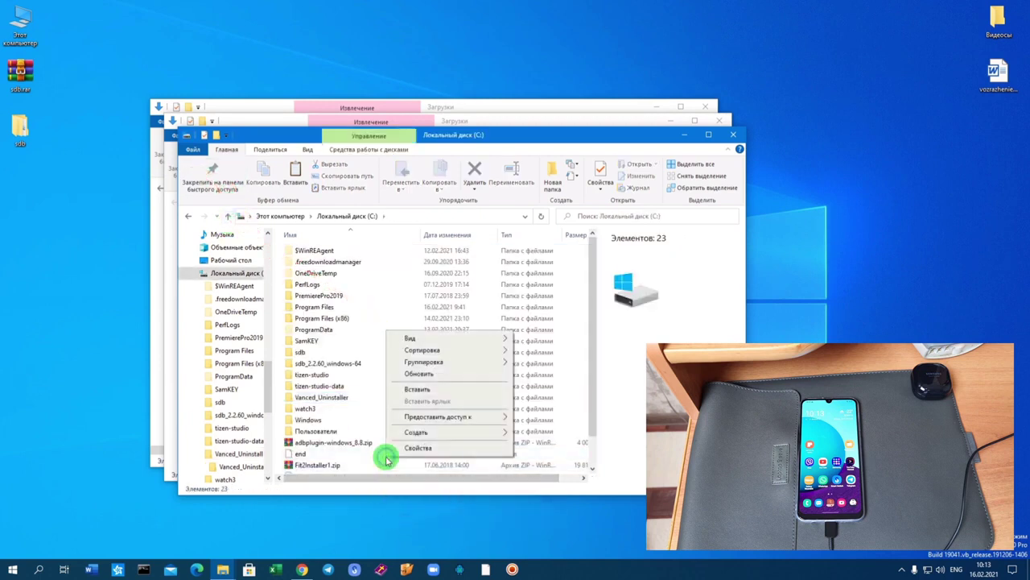
left_click(420, 390)
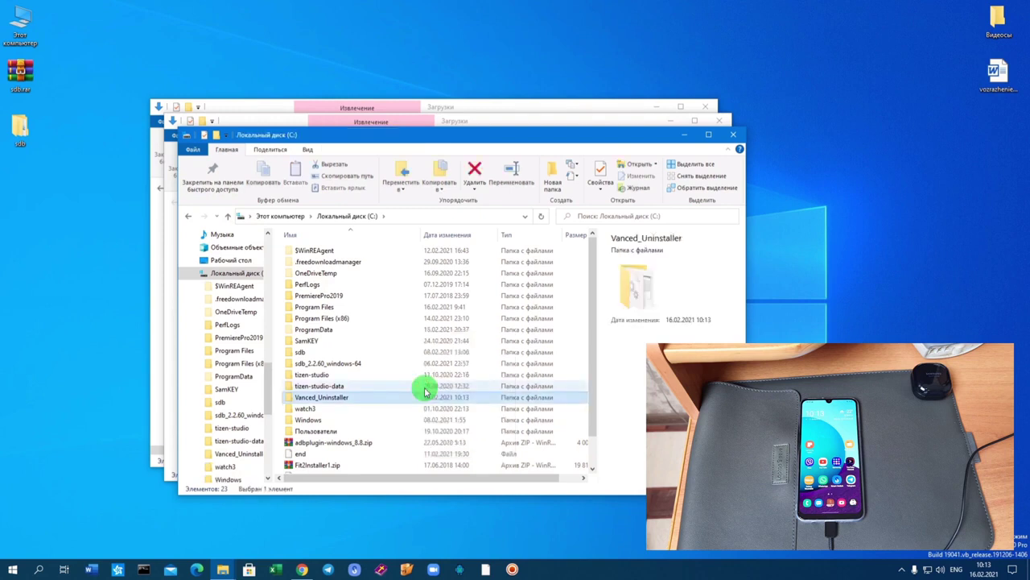
Step: Open the Vanced_Uninstaller folder on drive C: and examine the Uninstall_NonRoot.bat and Uninstall_Root.bat files
double_click(338, 396)
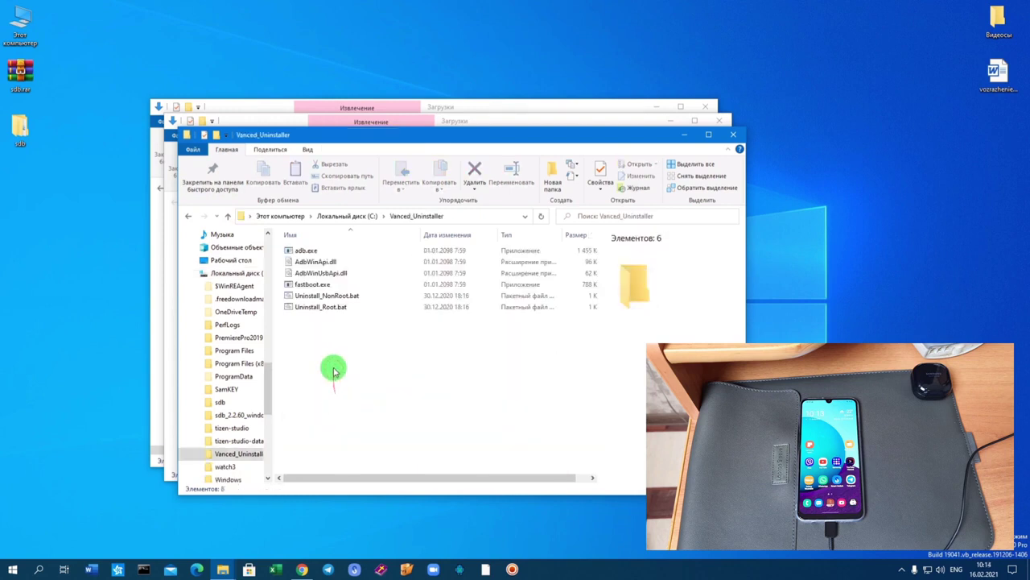
mouse_move(335, 370)
left_mouse_down()
mouse_move(351, 345)
mouse_move(263, 295)
mouse_move(357, 361)
left_mouse_up()
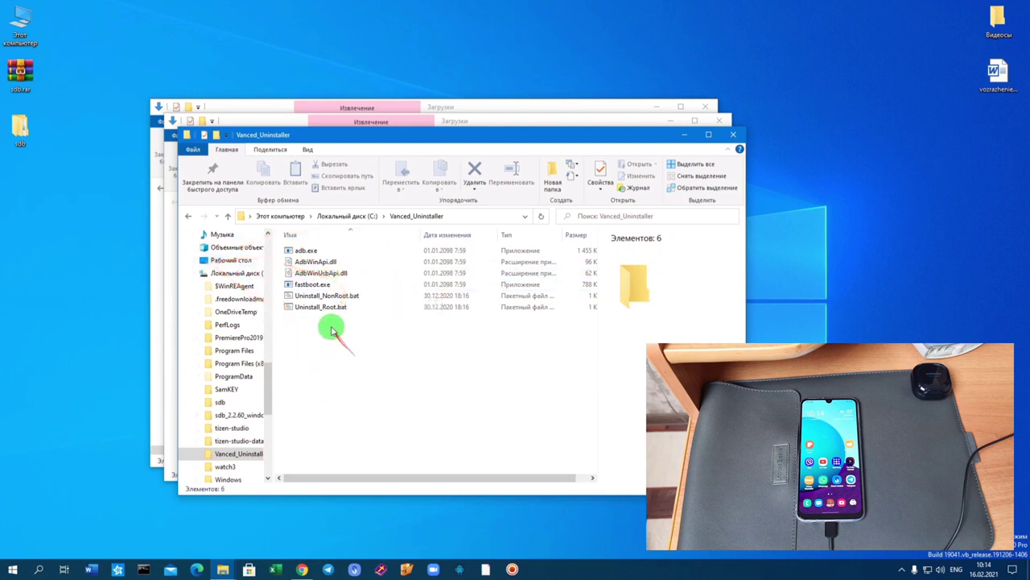
left_click(338, 297)
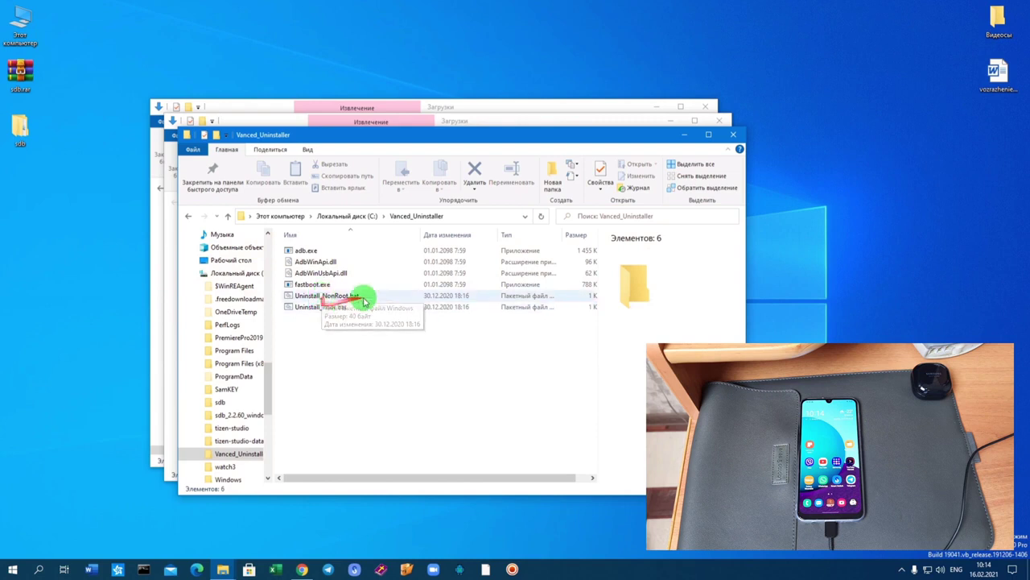
left_click_drag(412, 309, 360, 303)
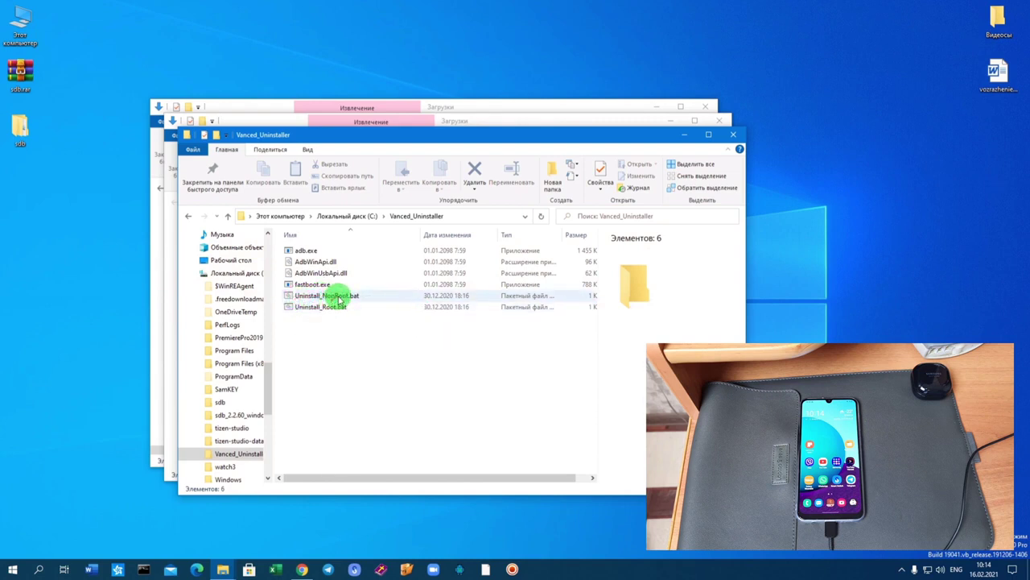
left_click(339, 297)
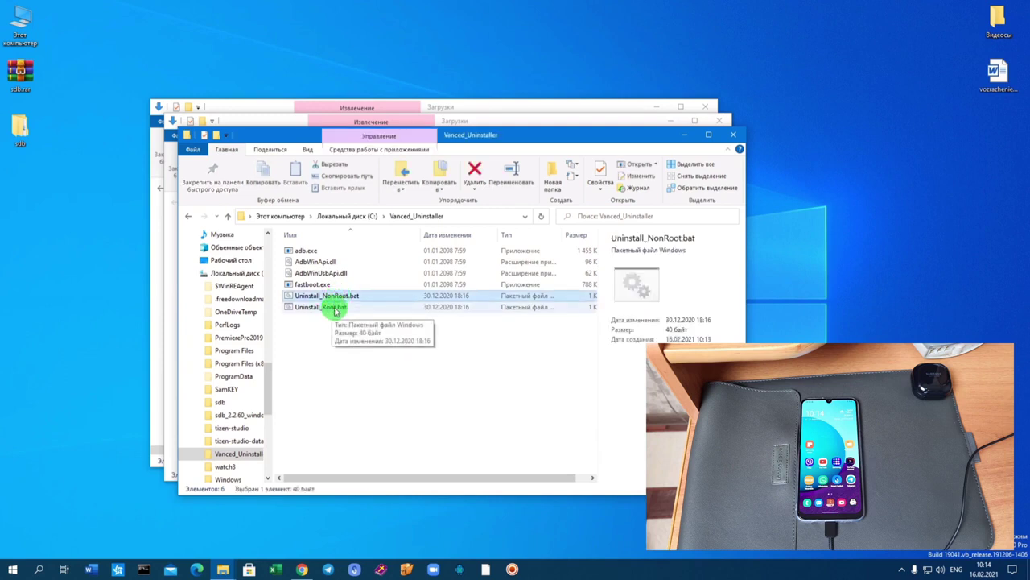
left_click(336, 309)
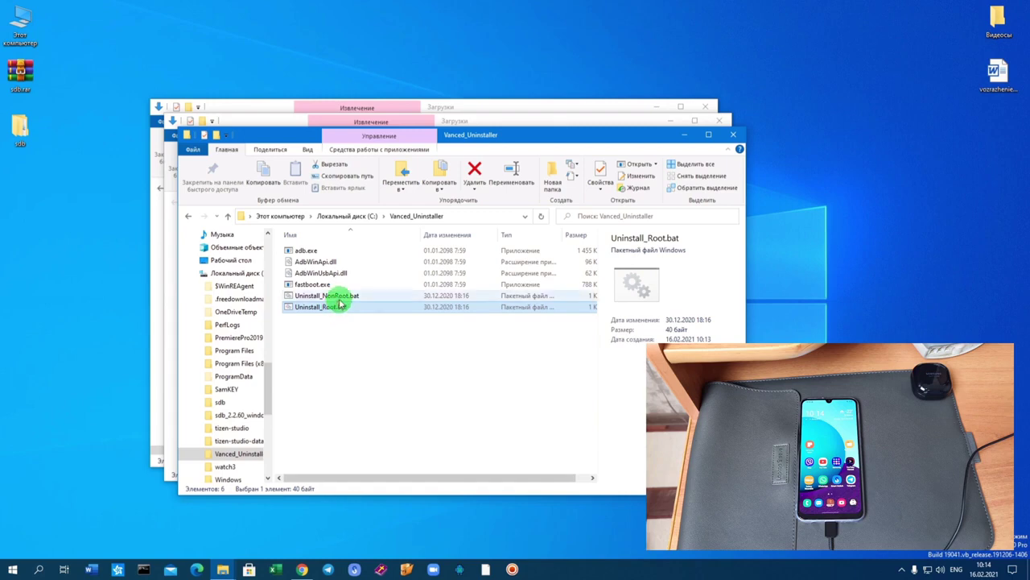
Step: Run Uninstall_NonRoot.bat from the Vanced_Uninstaller folder on drive C: and close the open Explorer windows
left_click(342, 297)
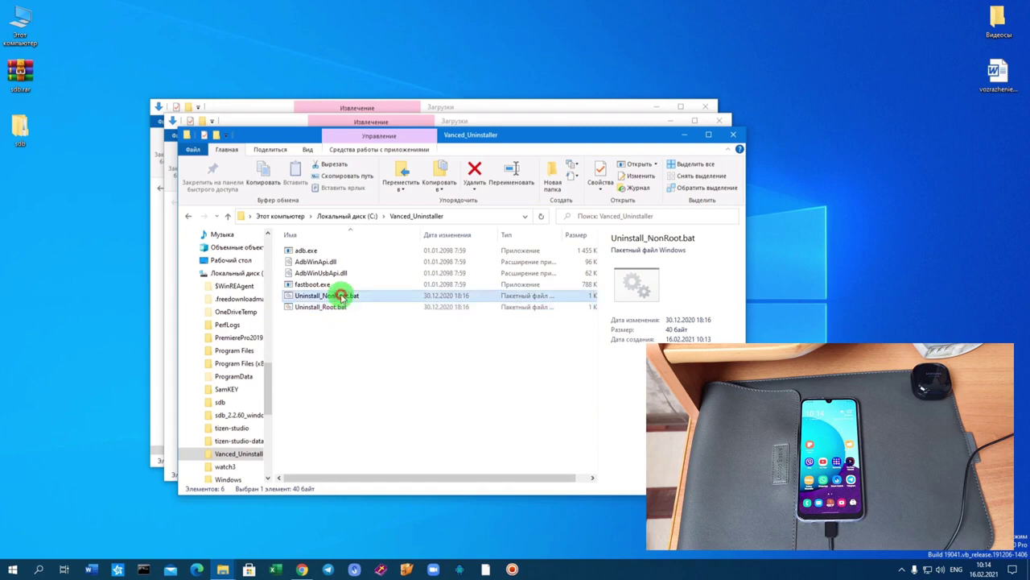
double_click(341, 297)
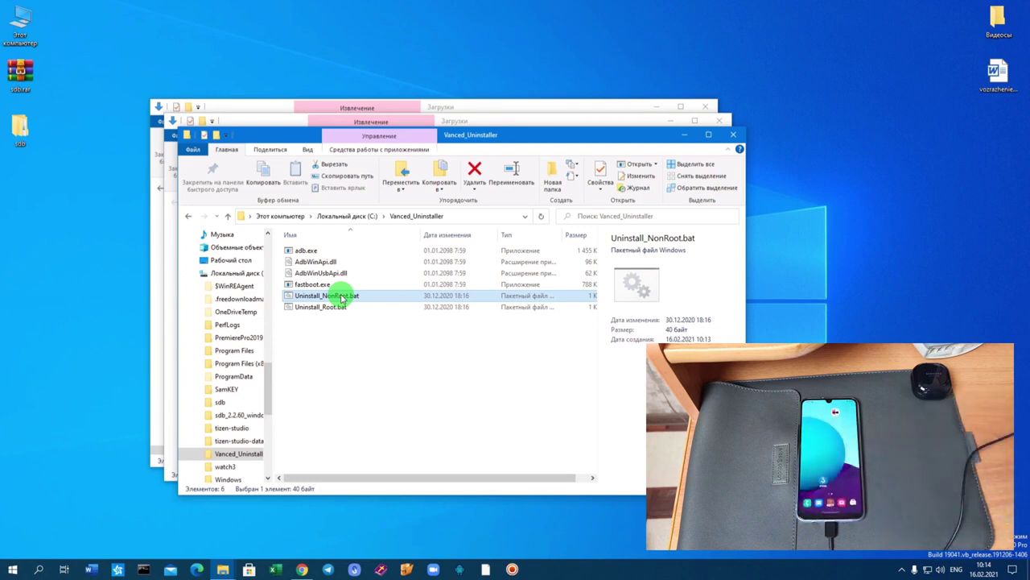
left_click(732, 136)
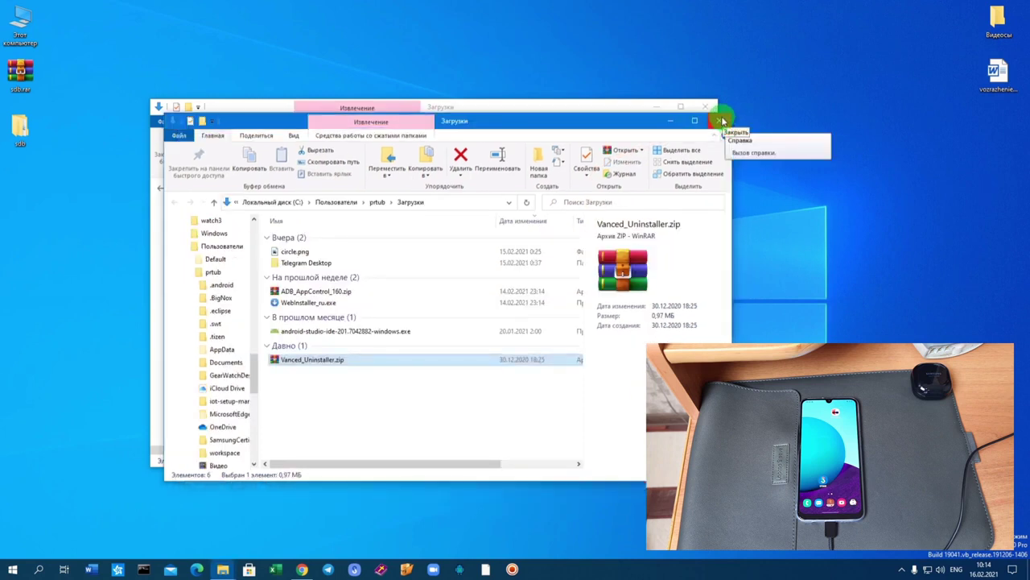
left_click(722, 121)
left_click(710, 109)
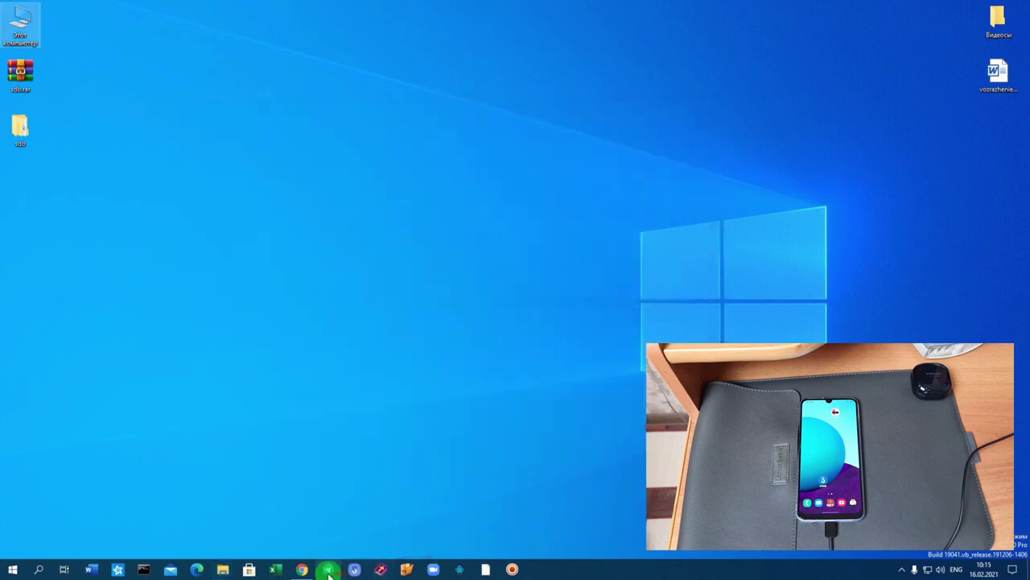
Step: Switch to ADB AppControl and open its О программе page
left_click(484, 571)
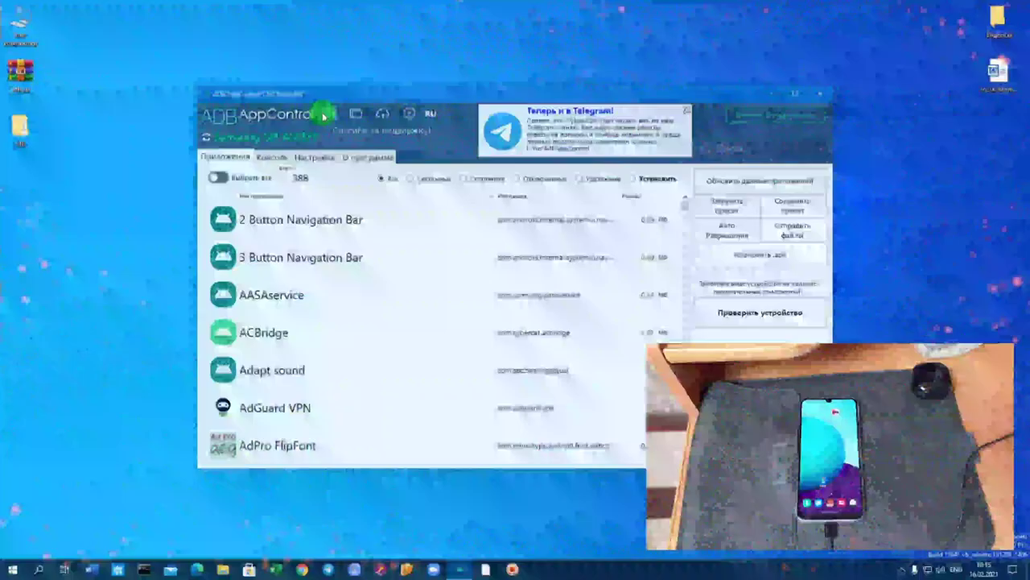
left_click(329, 114)
left_click(355, 156)
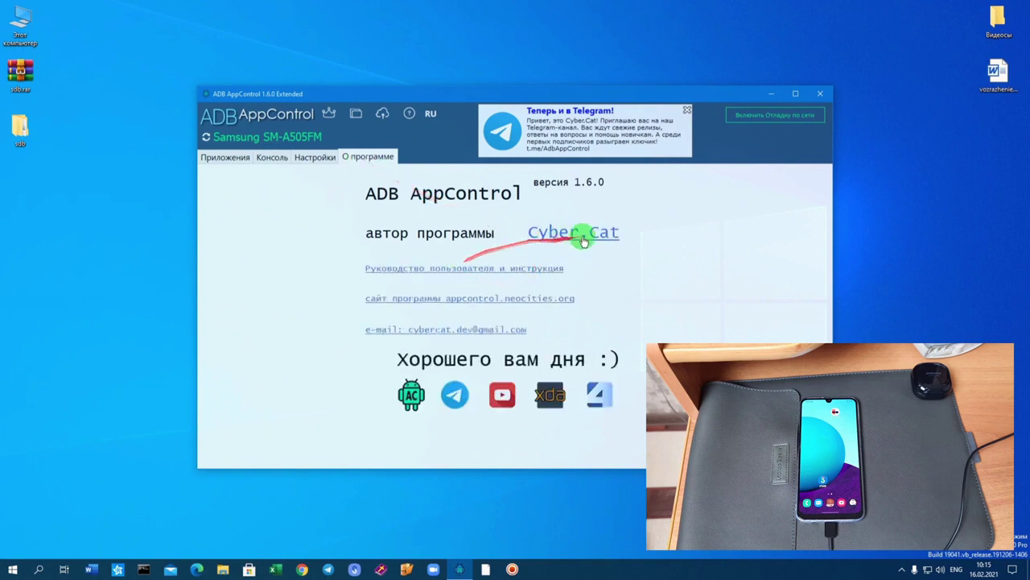
Step: Visit appcontrol.neocities.org in Russian, look at the download links and the instructions page, and return to ADB AppControl
left_click(463, 299)
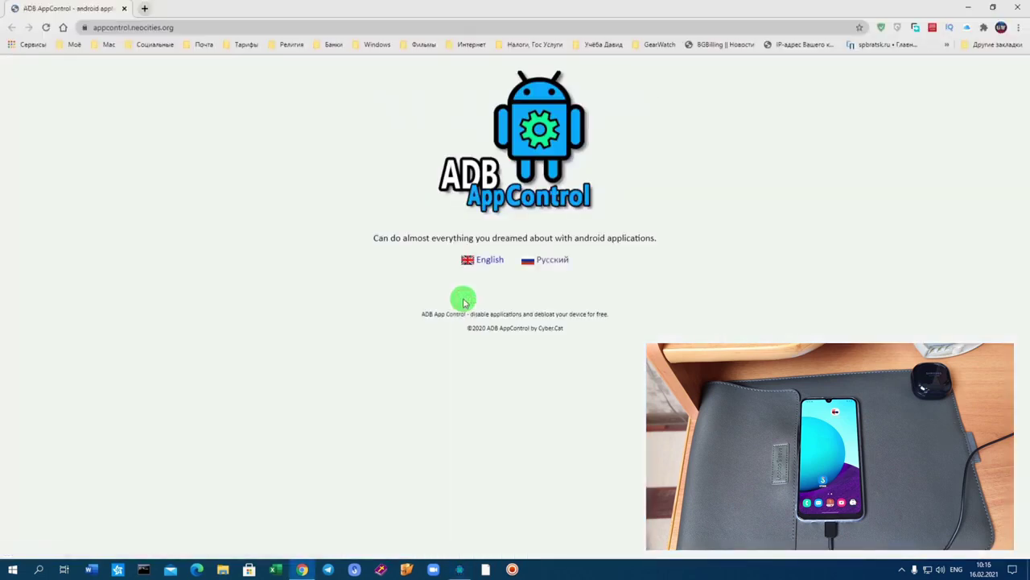
left_click(549, 260)
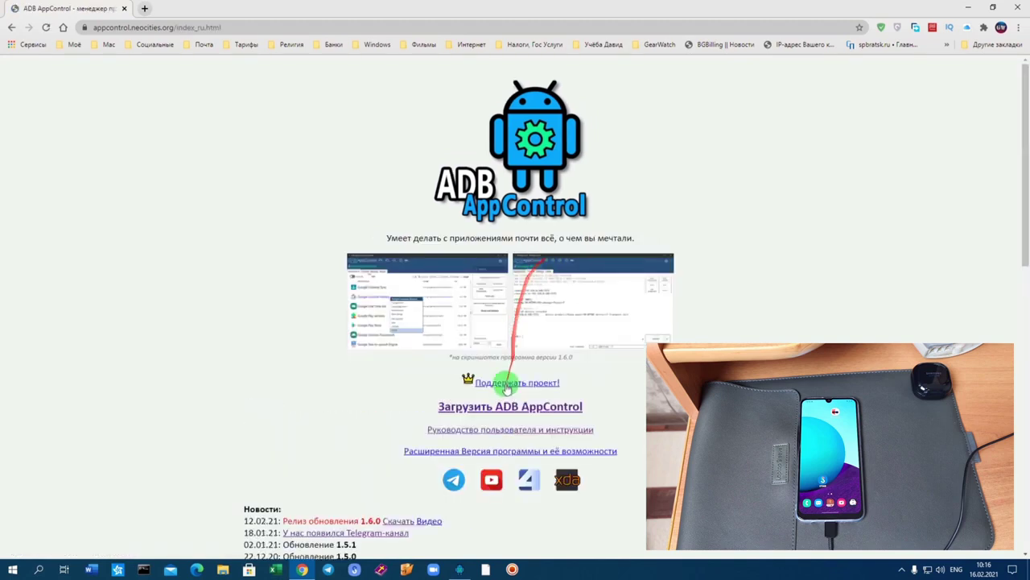
scroll(515, 411, "down", 1)
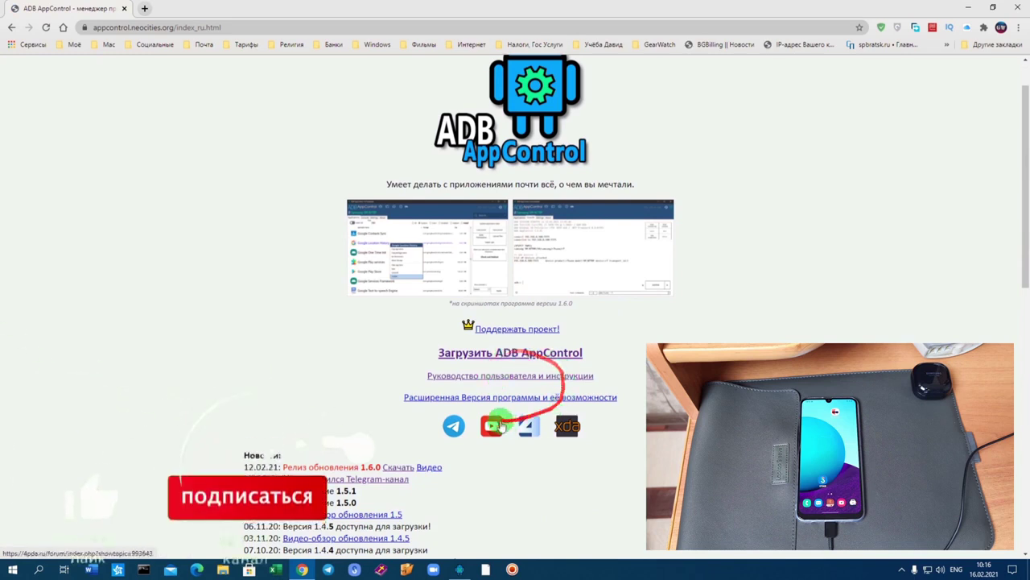
left_click(515, 377)
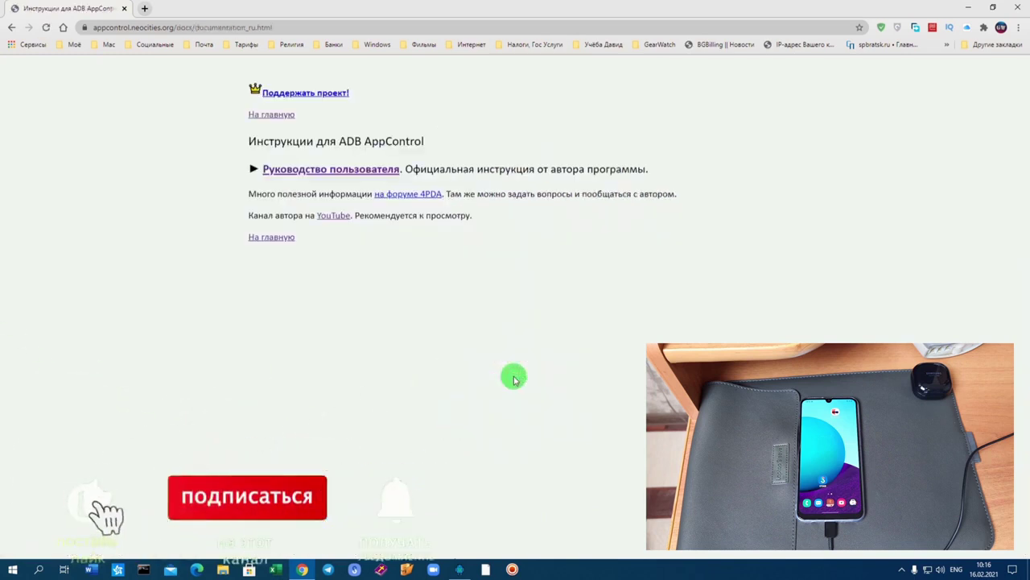
left_click(12, 28)
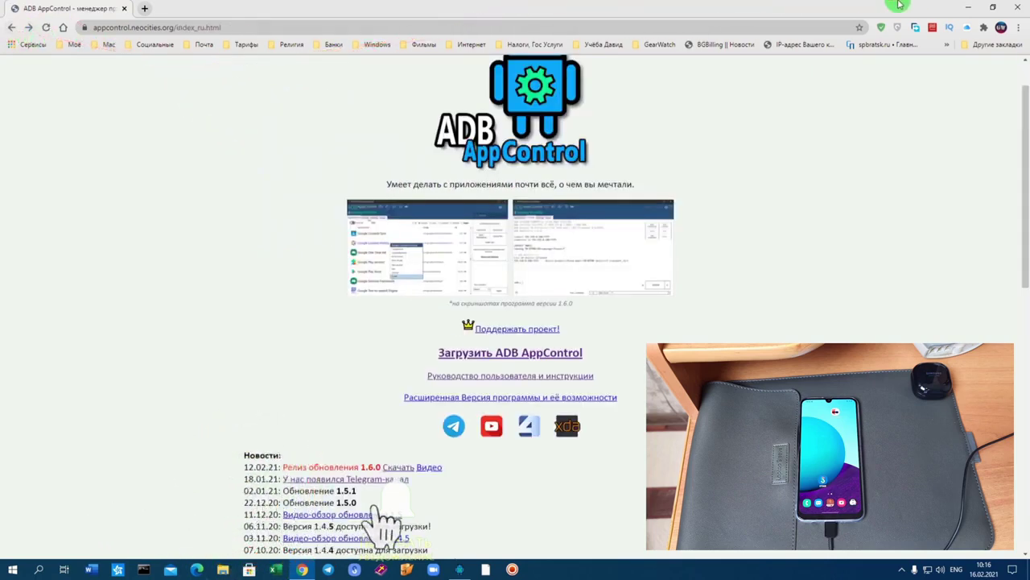
left_click(967, 7)
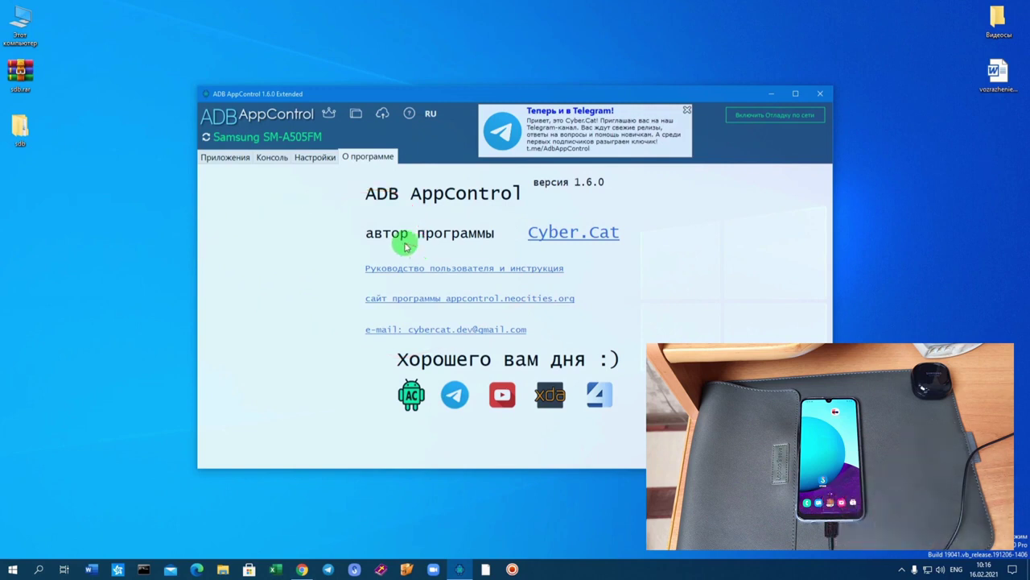
Step: List only the third-party (Сторонние) applications on the phone and filter them by the search text "v"
left_click(228, 159)
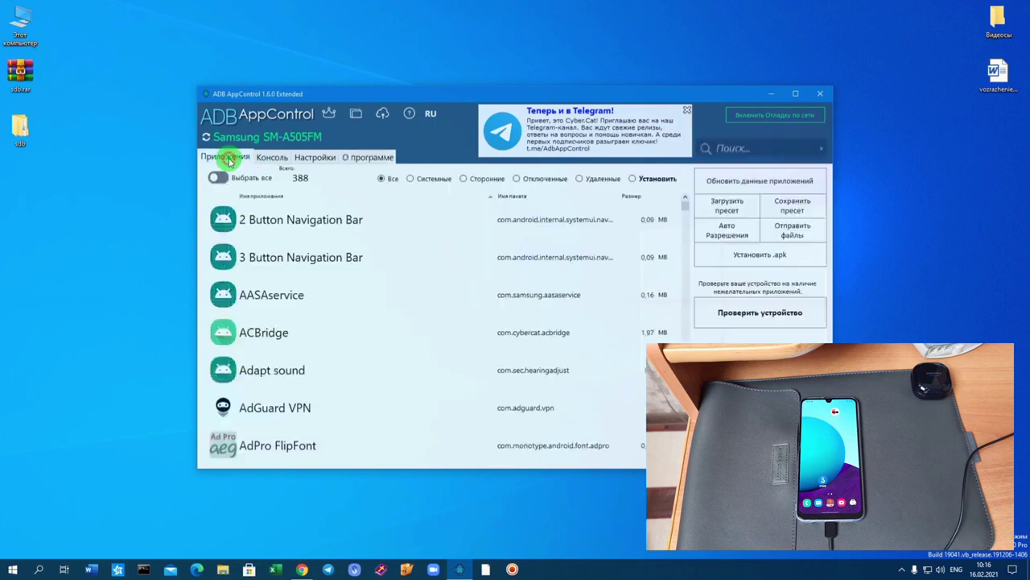
left_click(465, 179)
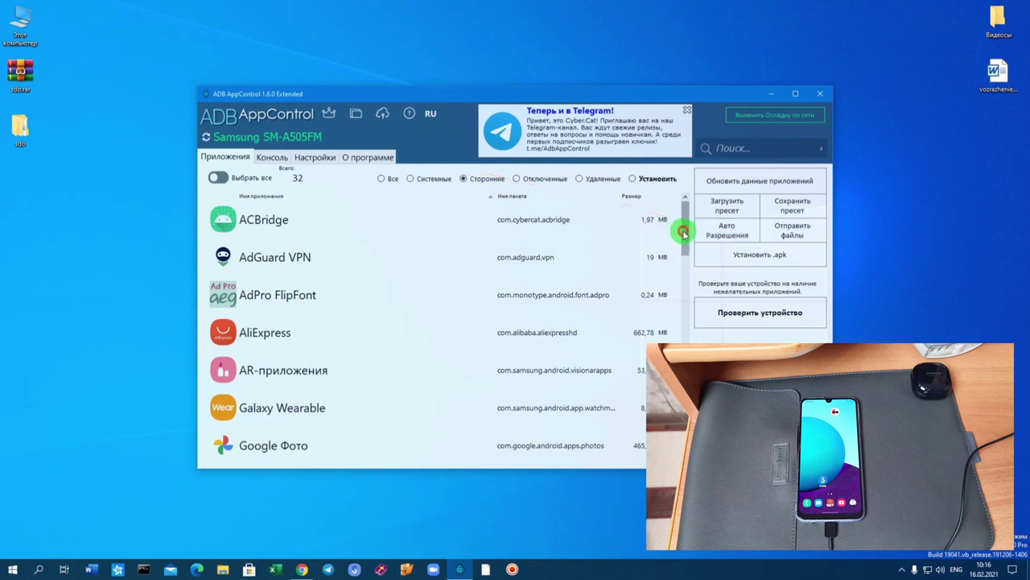
mouse_move(682, 232)
left_mouse_down()
mouse_move(685, 272)
mouse_move(689, 225)
left_mouse_up()
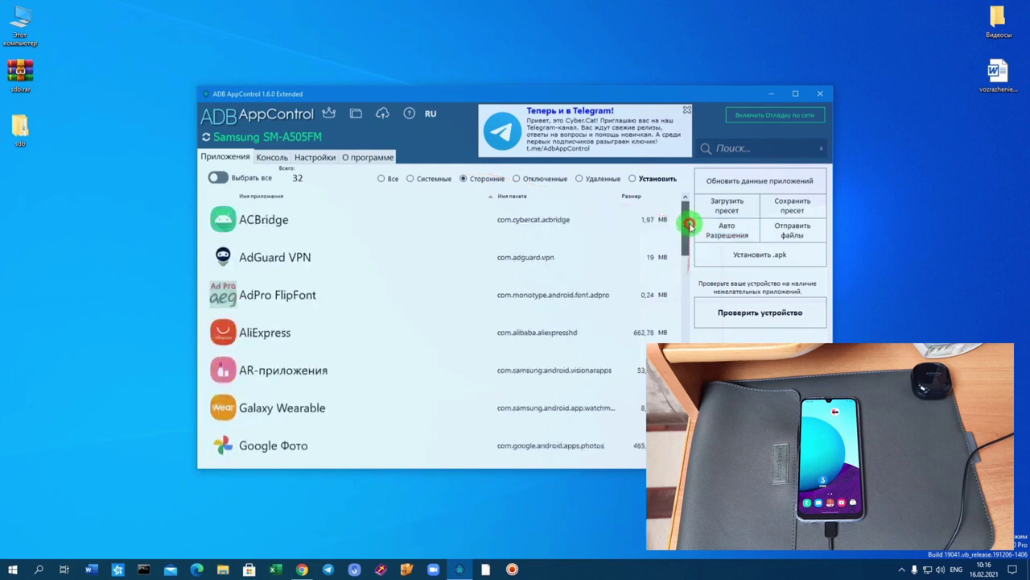
left_click(765, 146)
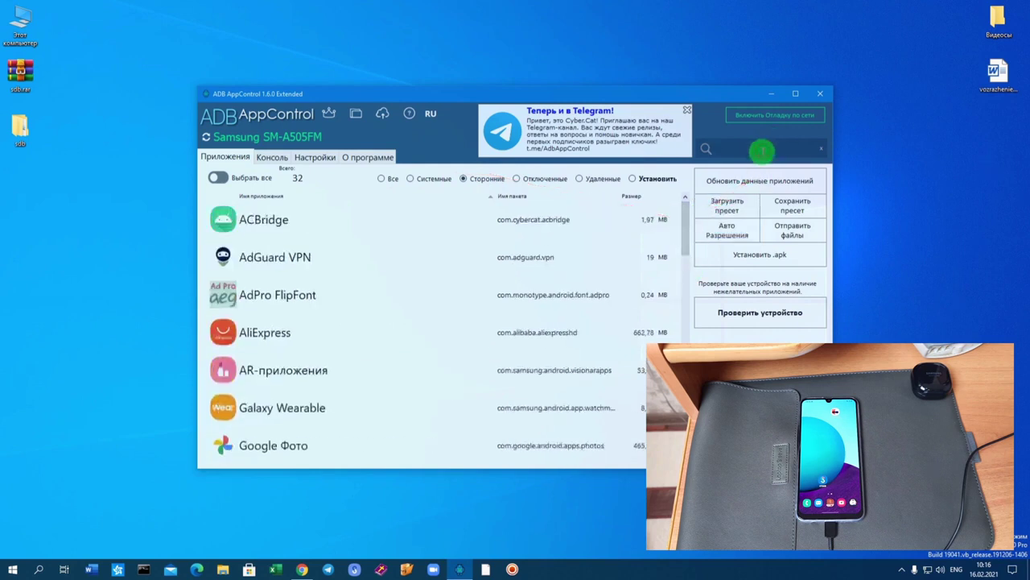
type("v")
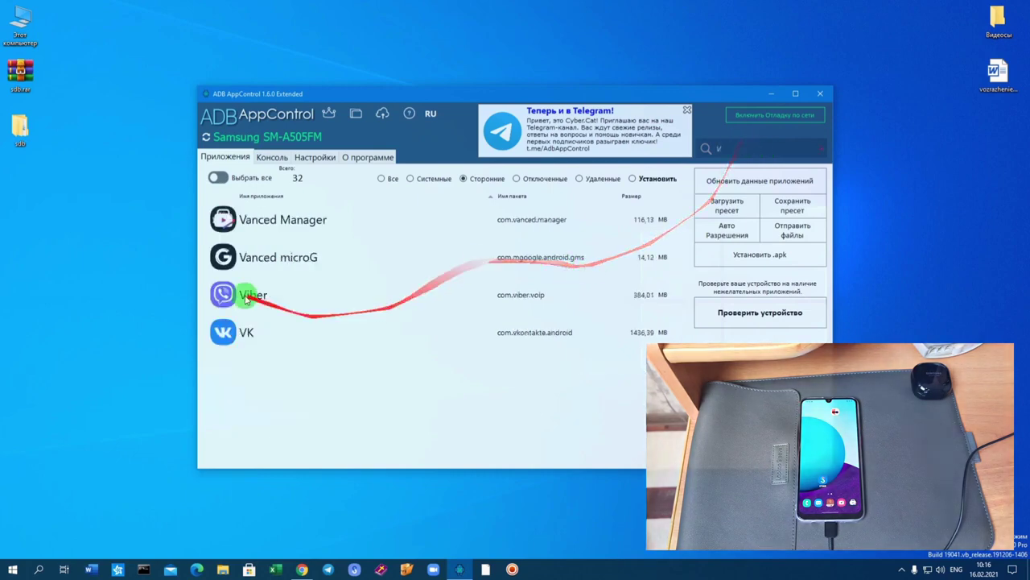
Step: Select Vanced Manager and Vanced microG, choose Удалить as the action for them, and show the desktop
left_click(293, 225)
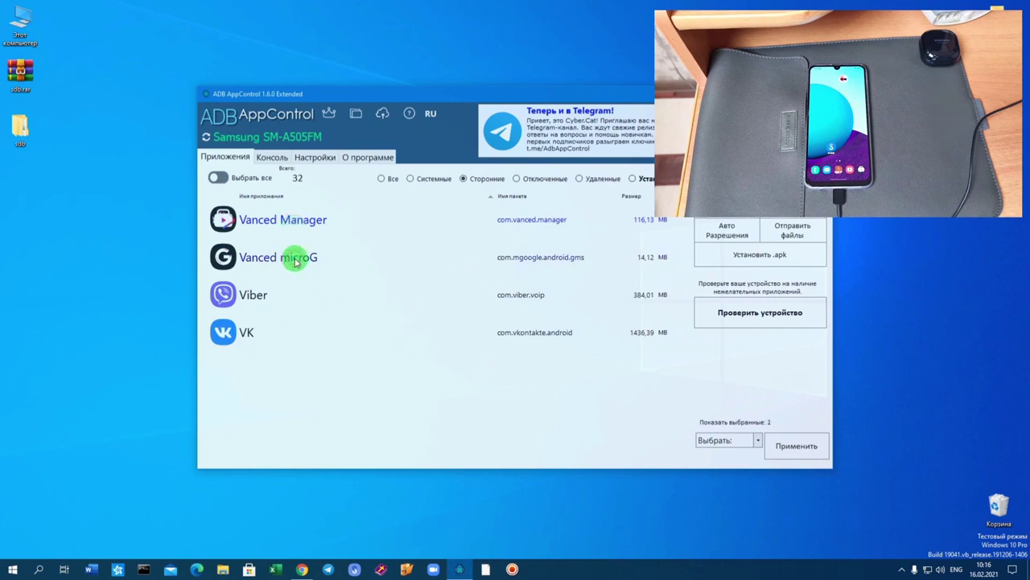
left_click(757, 440)
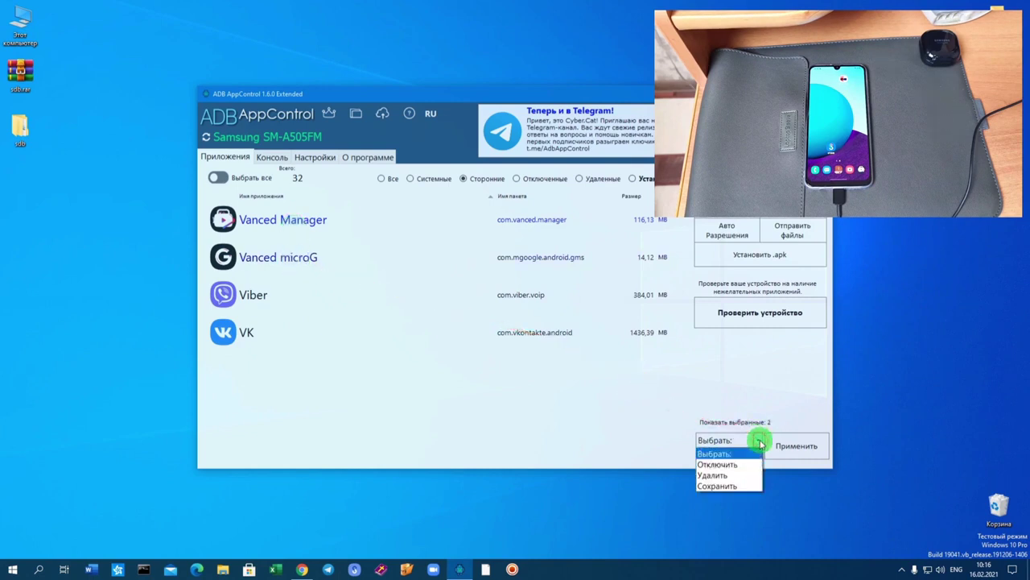
left_click(725, 474)
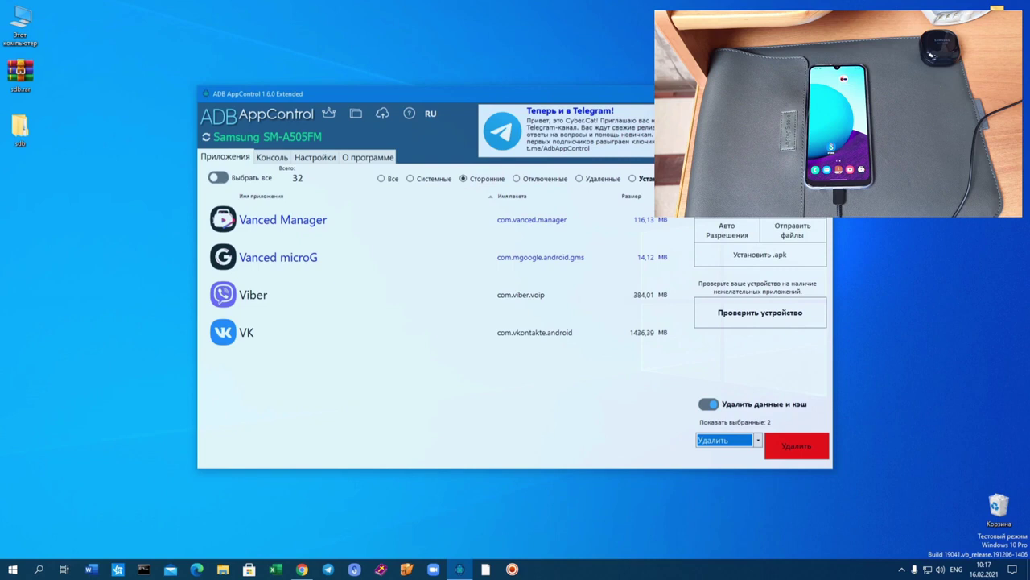
key("super+d")
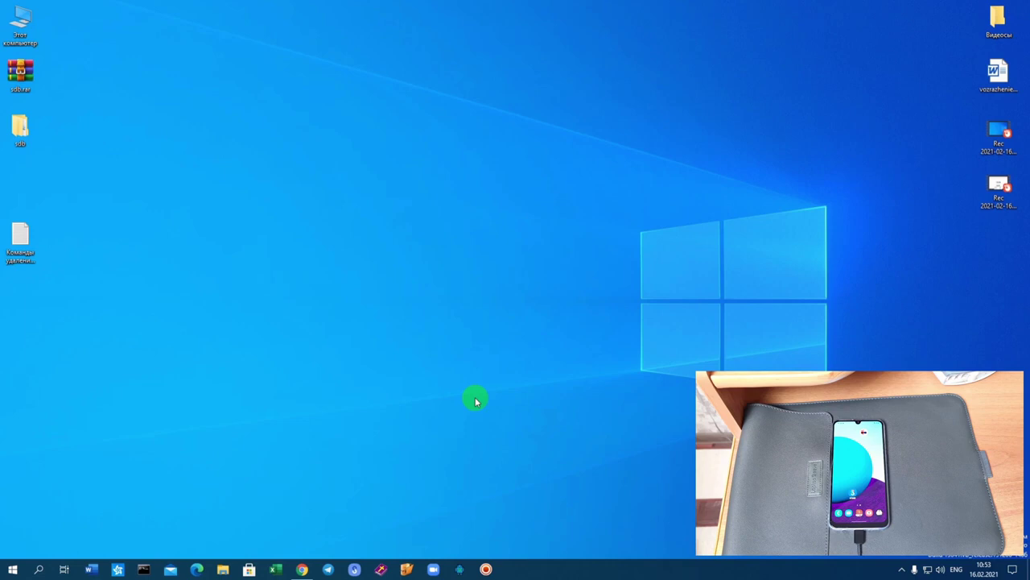
Step: Browse from Этот компьютер to drive C: and open the current user's profile folder inside Пользователи
double_click(13, 19)
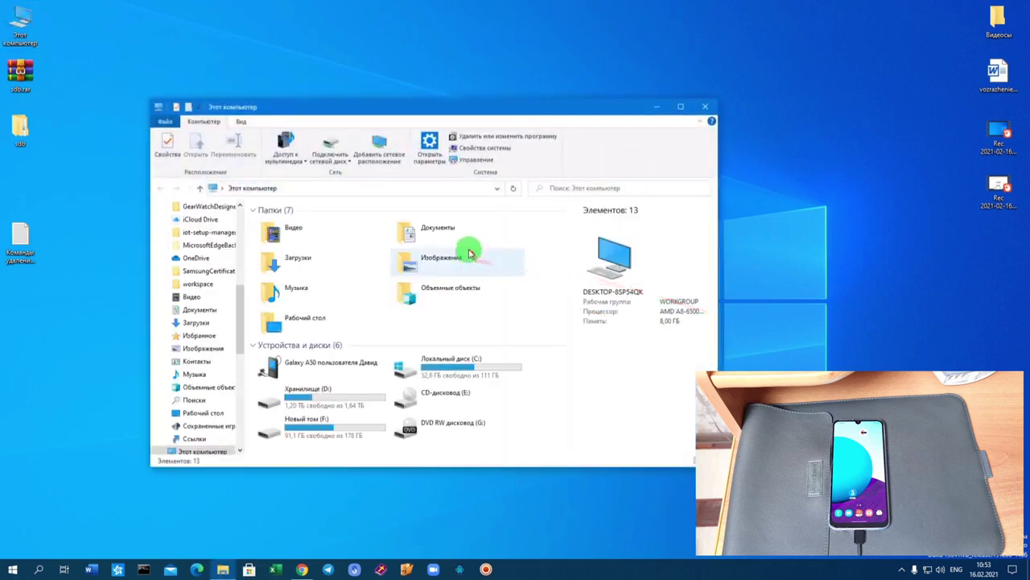
double_click(485, 366)
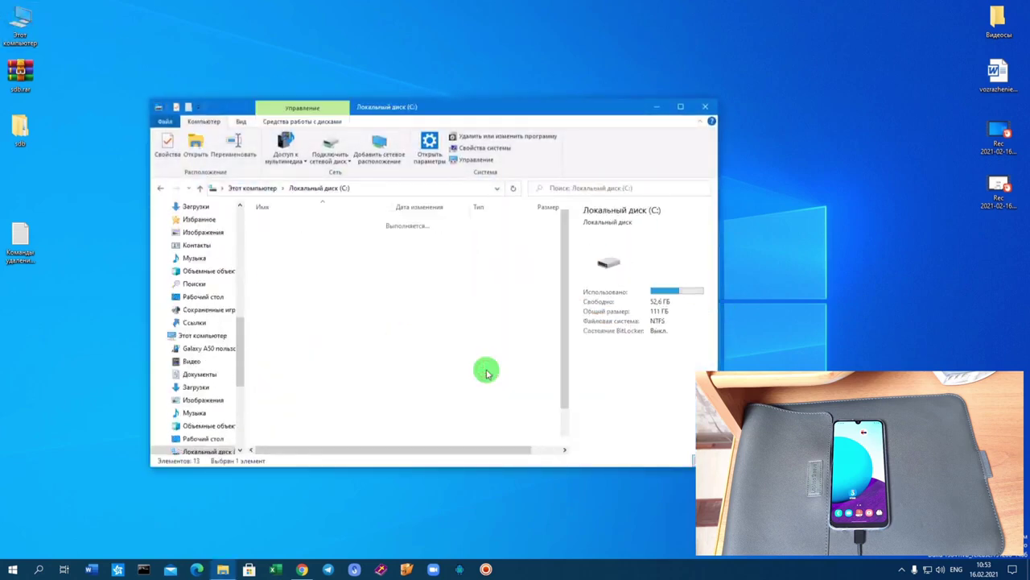
double_click(289, 402)
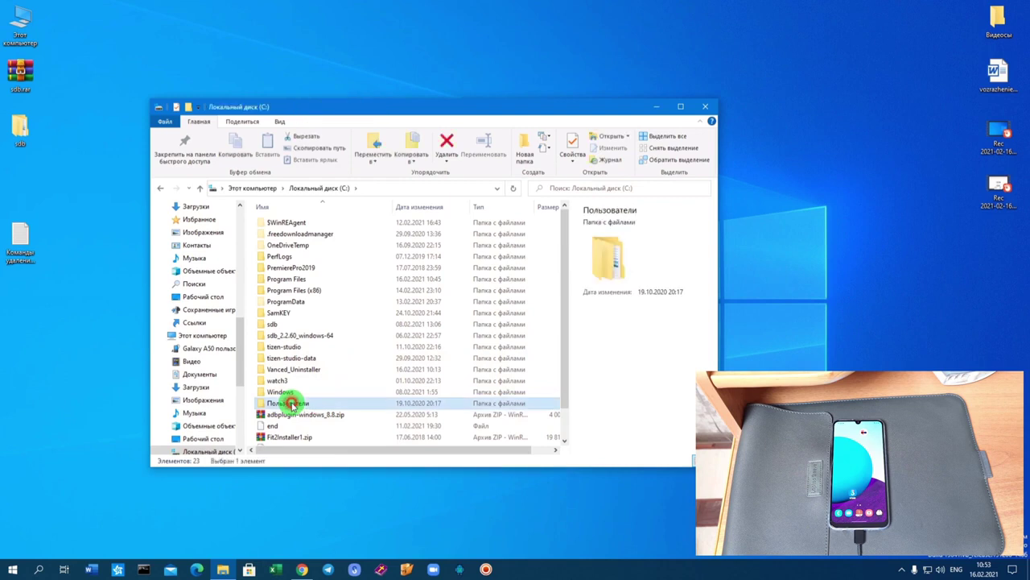
left_click(278, 235)
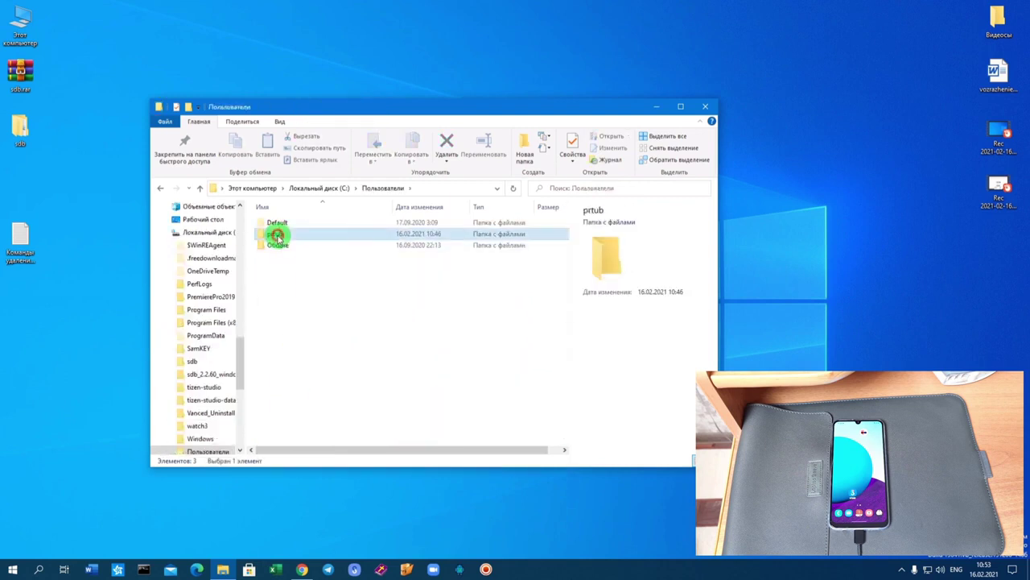
double_click(278, 235)
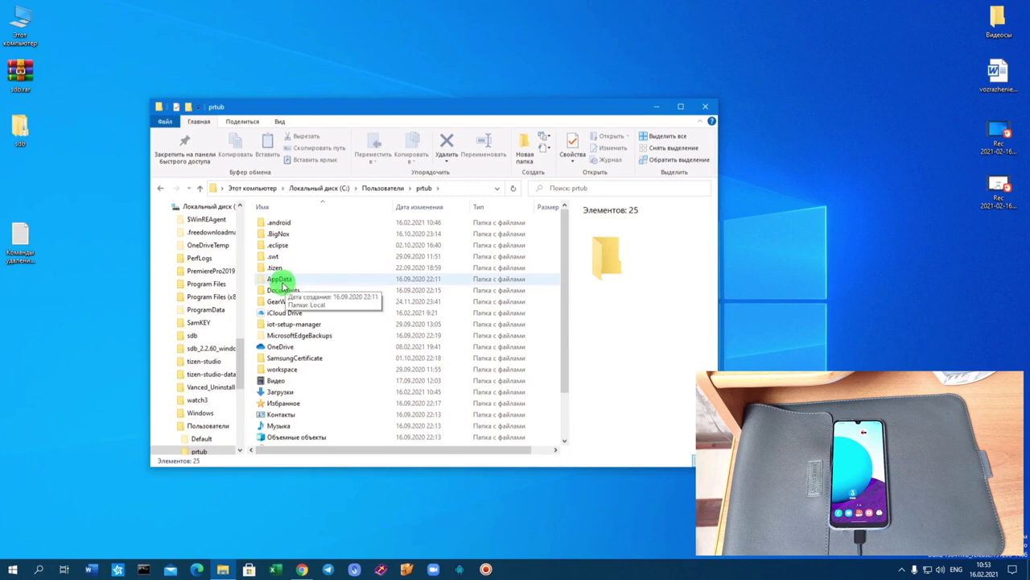
Step: Set the folder options to "Показывать скрытые файлы, папки и диски" and apply the change
left_click(280, 122)
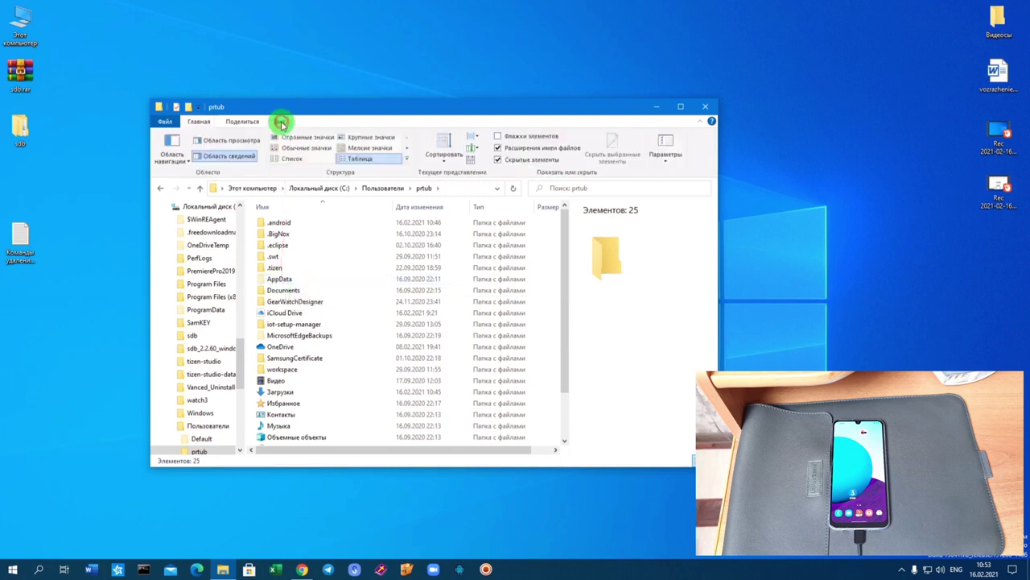
left_click(666, 157)
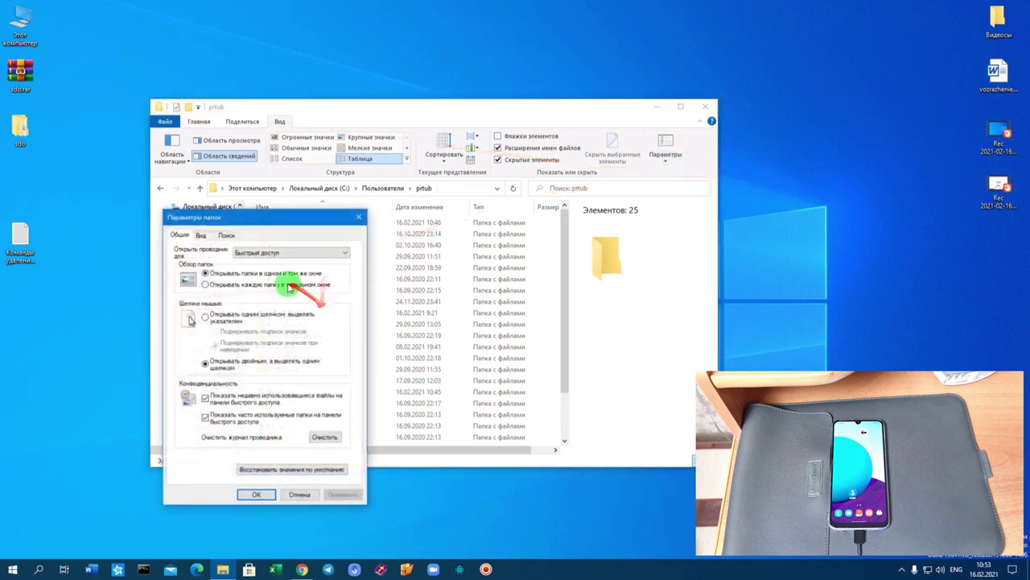
left_click(205, 235)
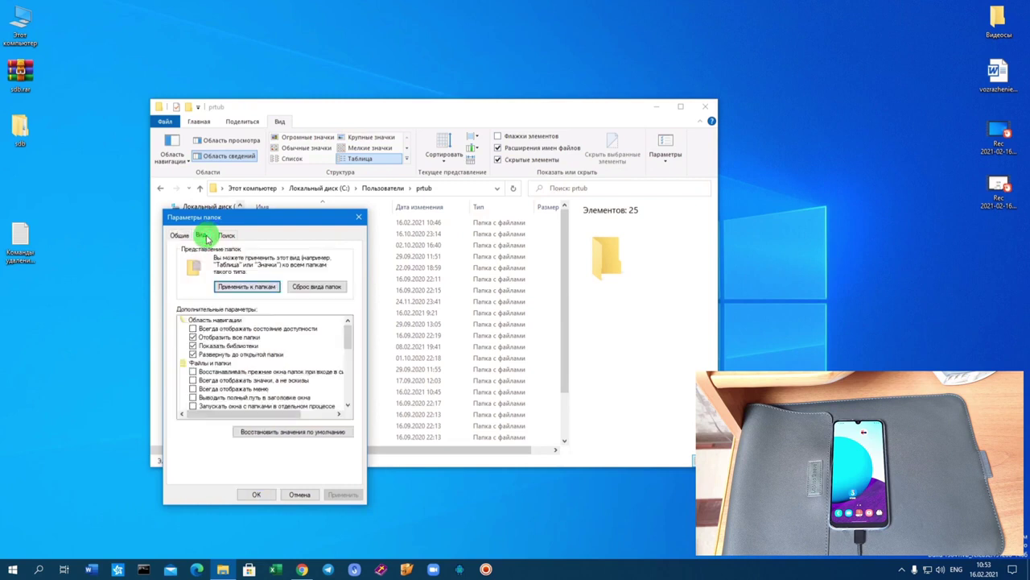
left_click_drag(346, 338, 344, 395)
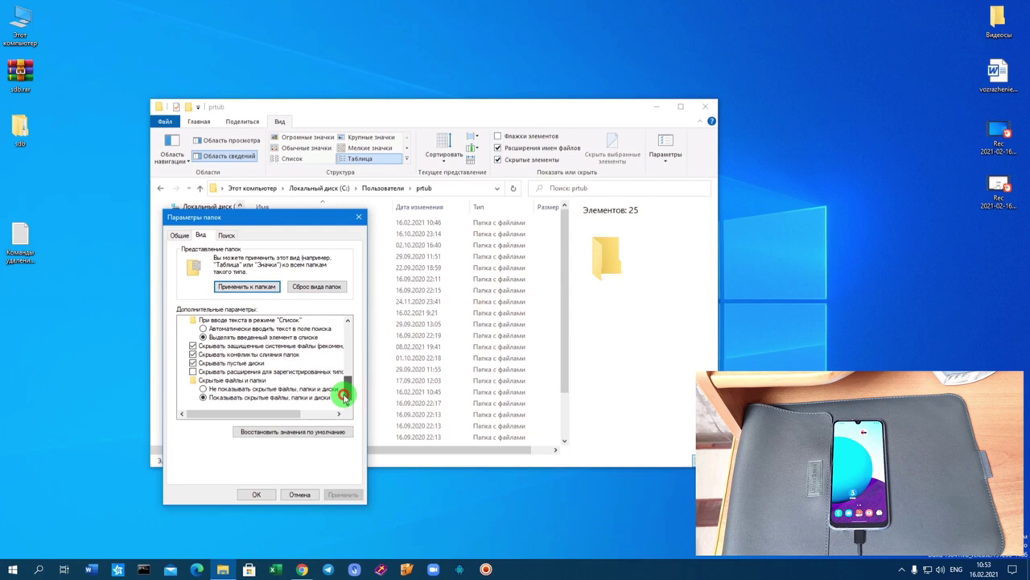
mouse_move(345, 394)
left_mouse_down()
mouse_move(258, 392)
mouse_move(287, 395)
left_mouse_up()
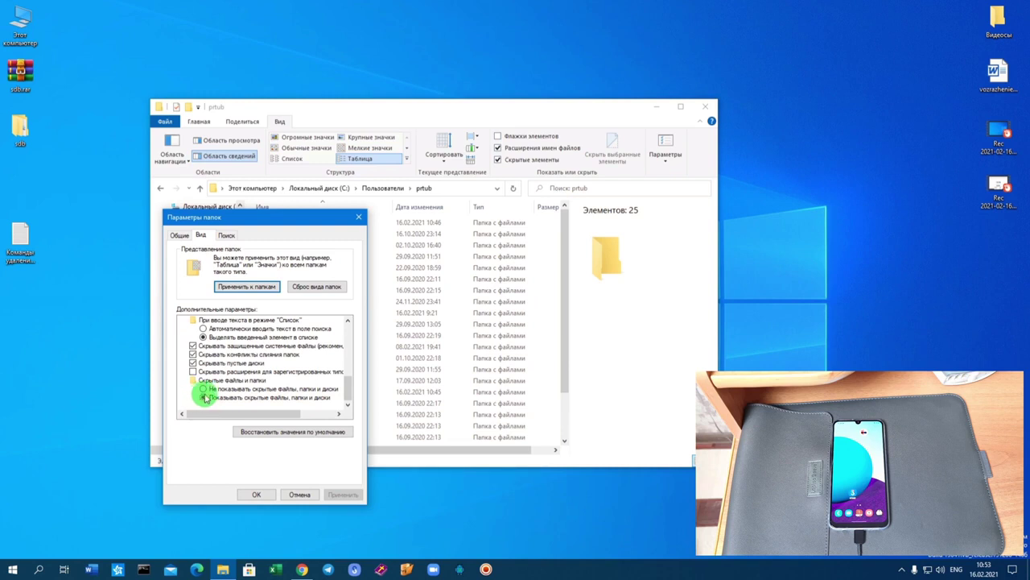
left_click(205, 398)
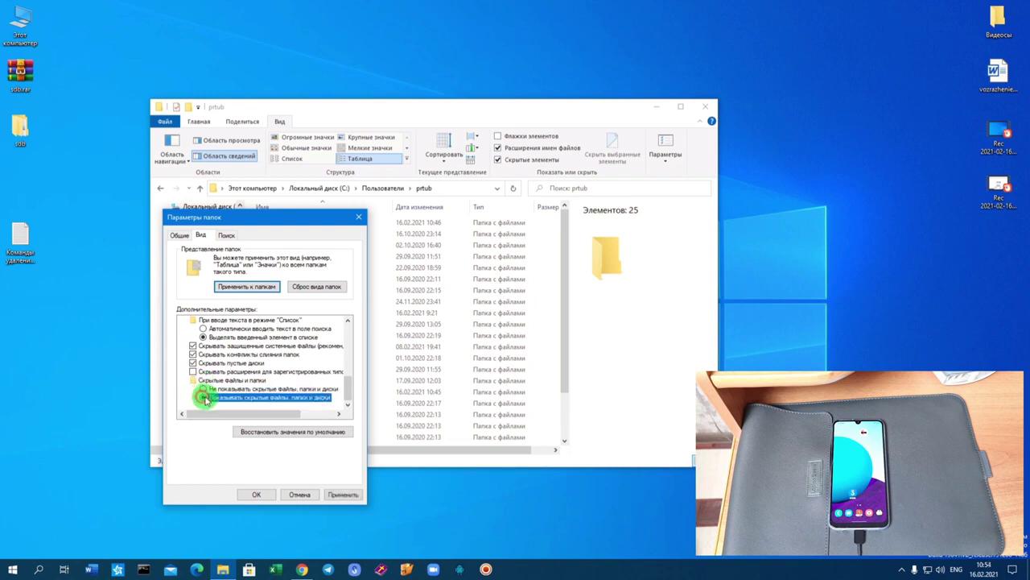
left_click(340, 494)
left_click(260, 495)
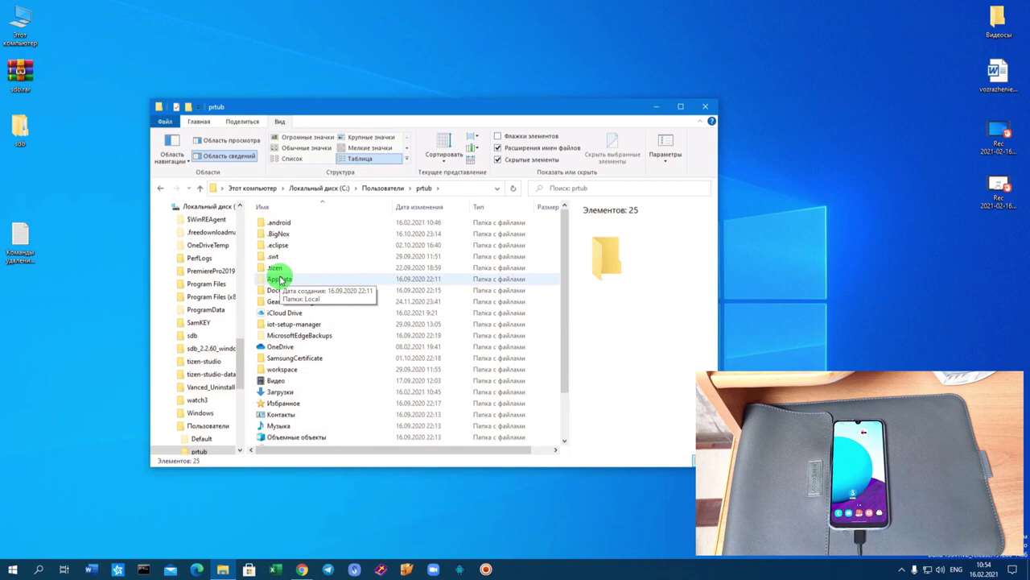
Step: Open the AppData folder in the user's profile and the Local folder inside it
double_click(279, 279)
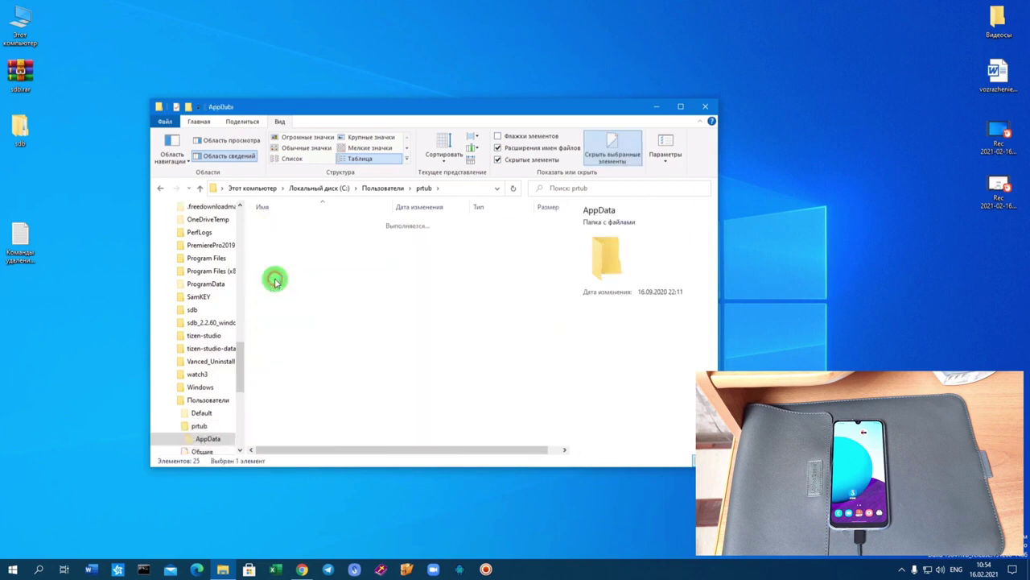
left_click(274, 220)
double_click(275, 221)
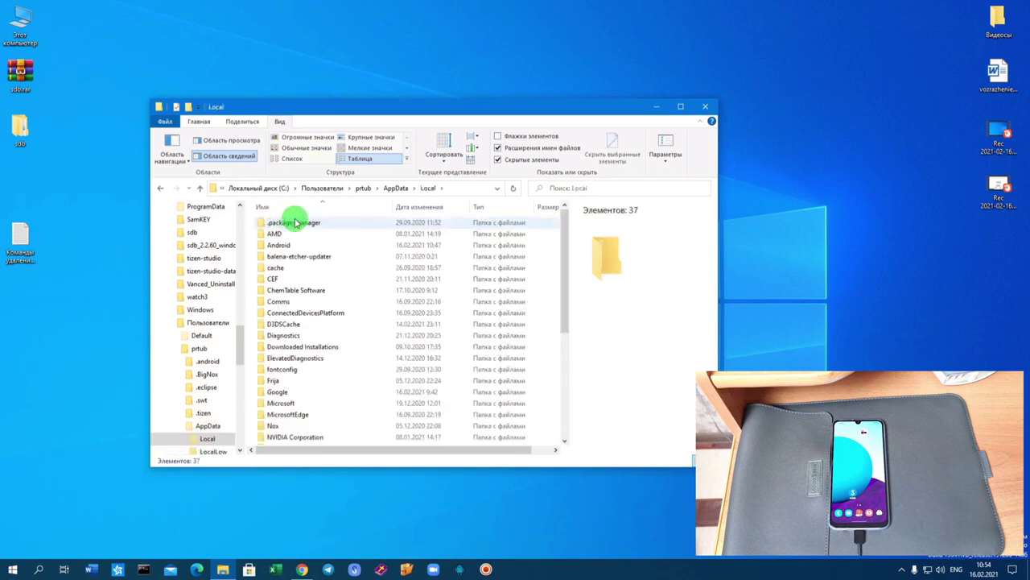
Step: Open the Android folder inside Local, continue into Sdk, and open its platform-tools folder
left_click(278, 245)
double_click(278, 244)
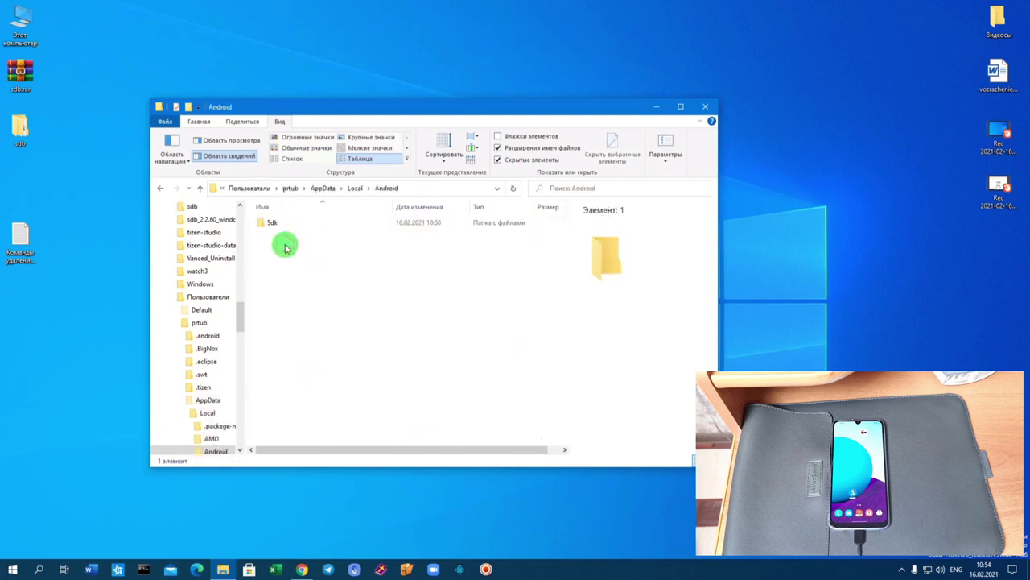
left_click(274, 223)
double_click(274, 224)
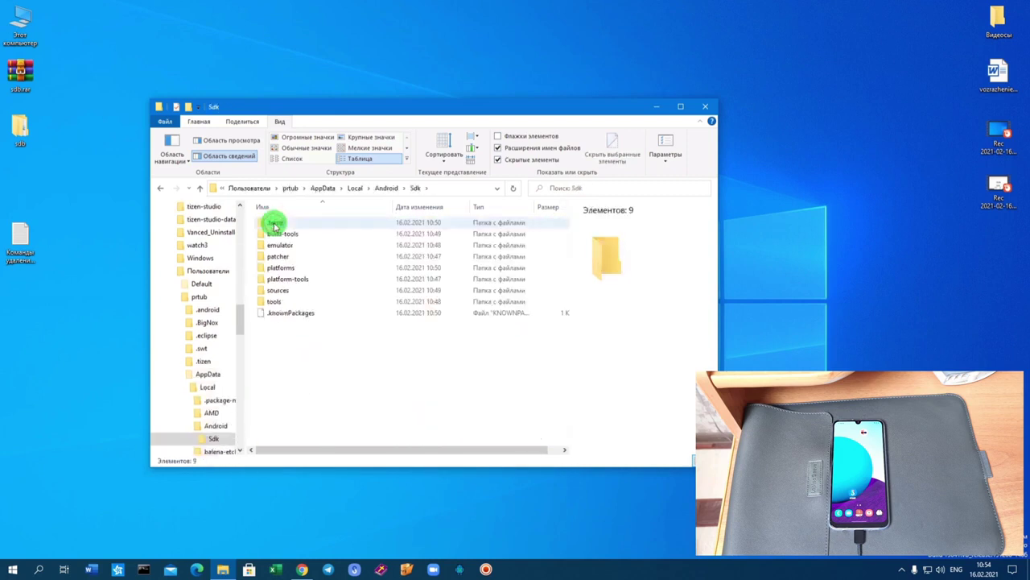
left_click(298, 280)
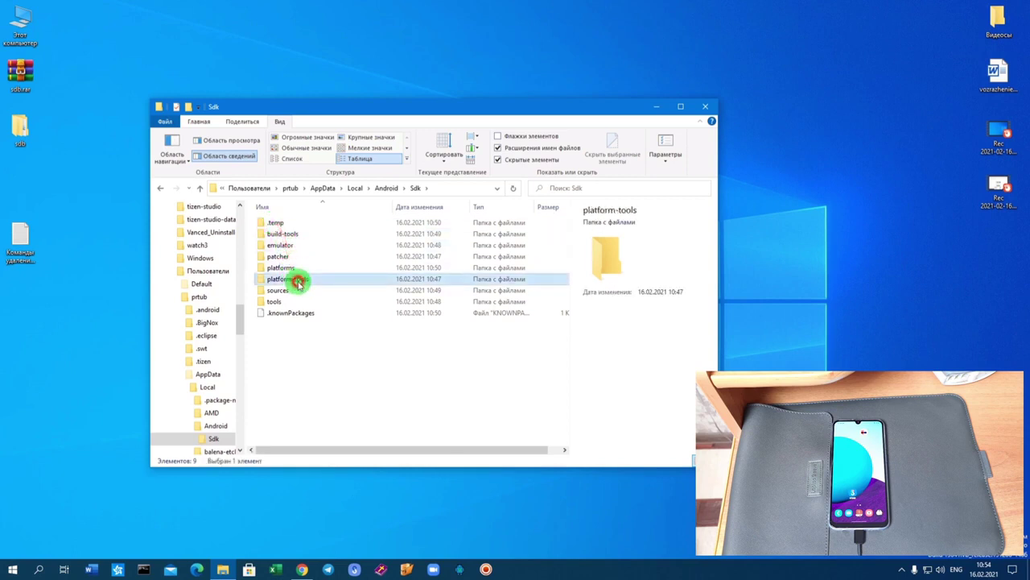
double_click(298, 280)
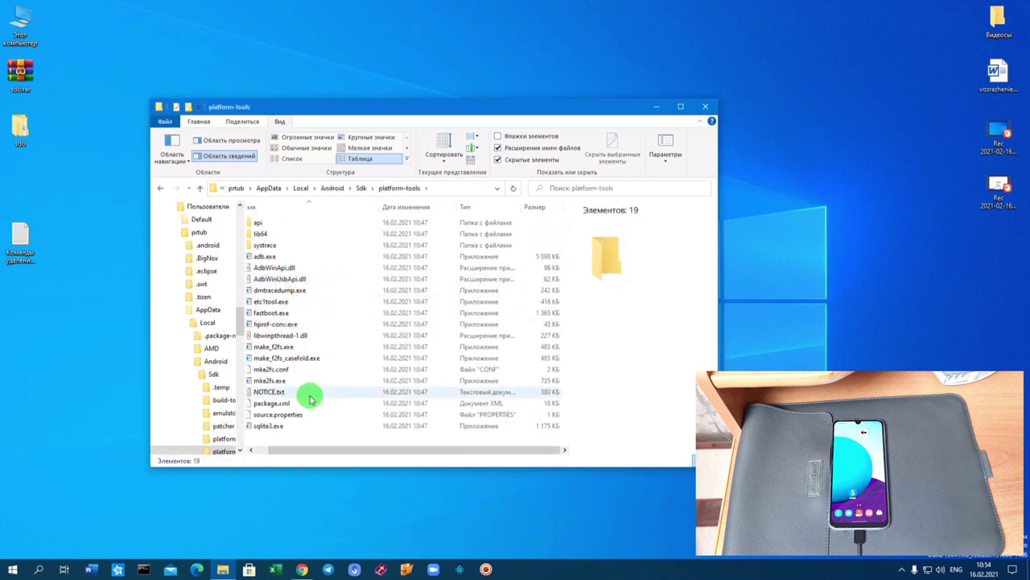
Step: Open the desktop file "Команды удаления вансед.txt" and arrange its window beside the platform-tools folder window
left_click(13, 236)
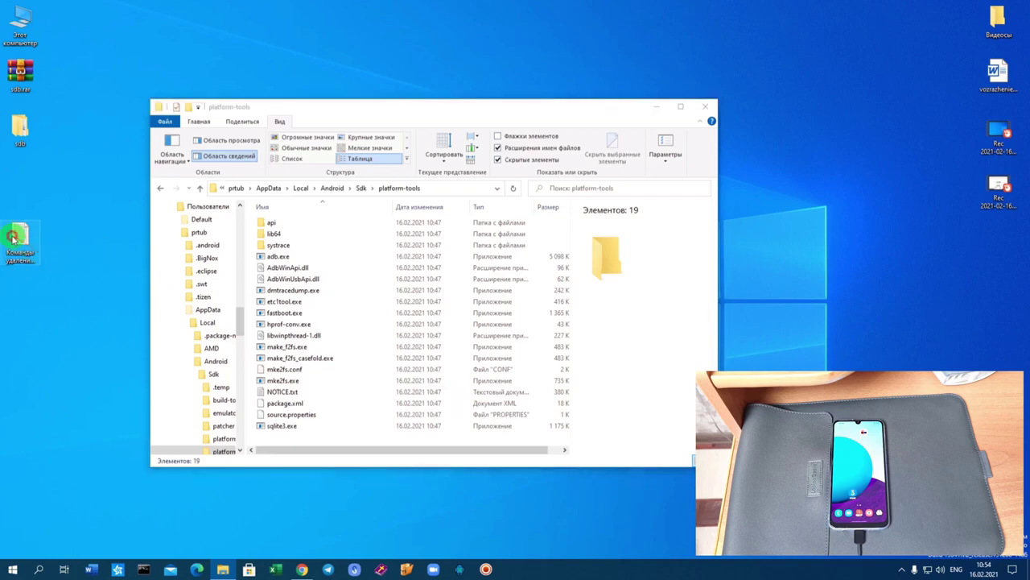
mouse_move(13, 236)
left_mouse_down()
mouse_move(782, 307)
mouse_move(11, 271)
mouse_move(18, 238)
left_mouse_up()
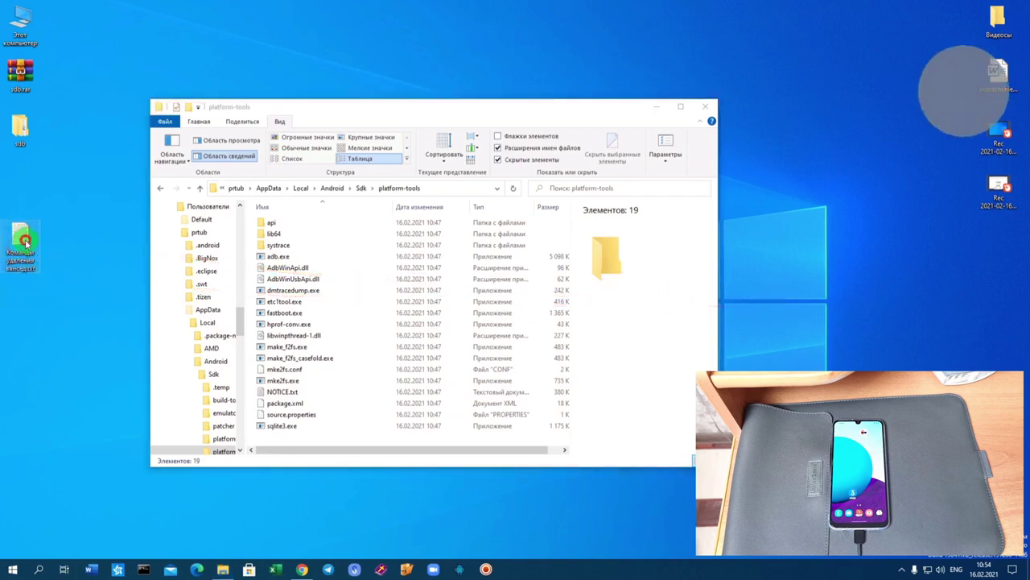
double_click(24, 240)
left_click_drag(341, 134, 758, 147)
left_click_drag(419, 106, 305, 105)
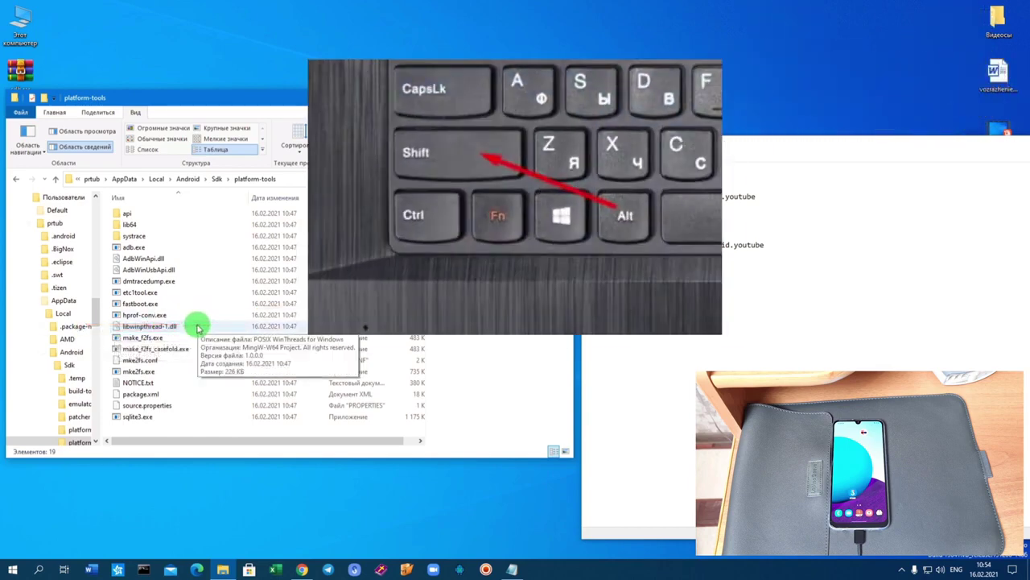
Step: Open a PowerShell window in the platform-tools folder and arrange it beside the command notes so both are readable
right_click(193, 324)
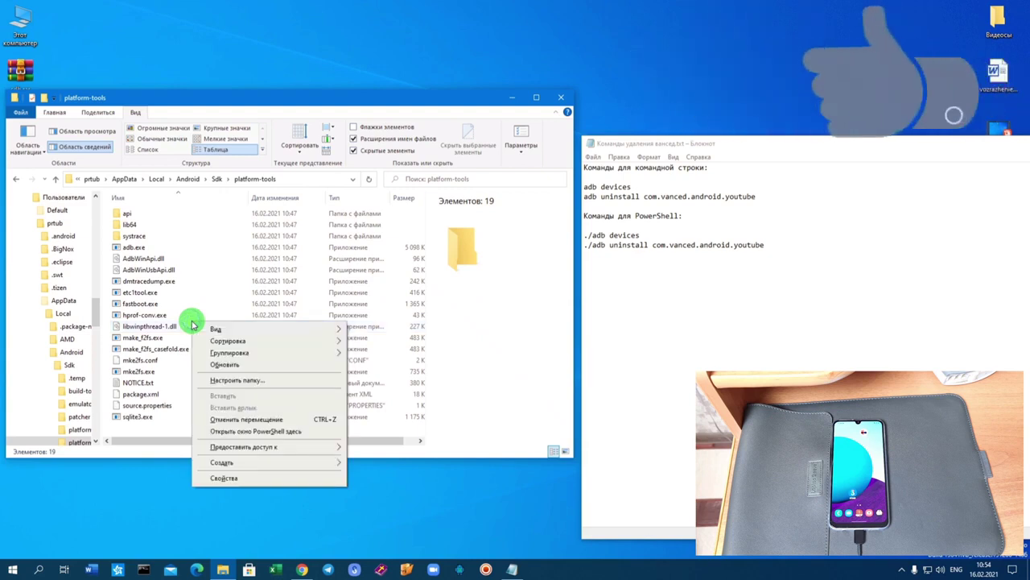
left_click(269, 433)
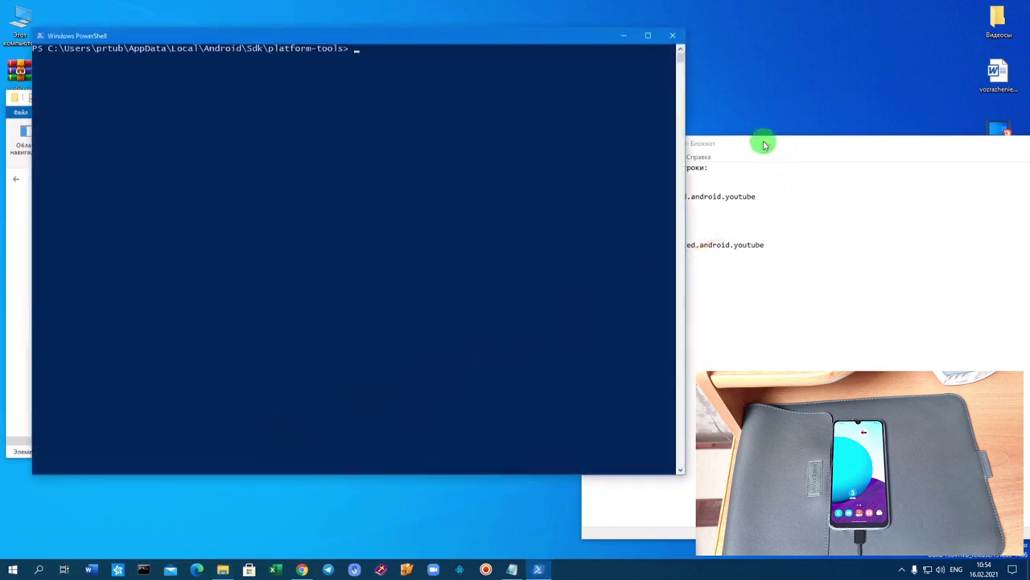
left_click_drag(764, 142, 904, 131)
left_click_drag(487, 33, 456, 100)
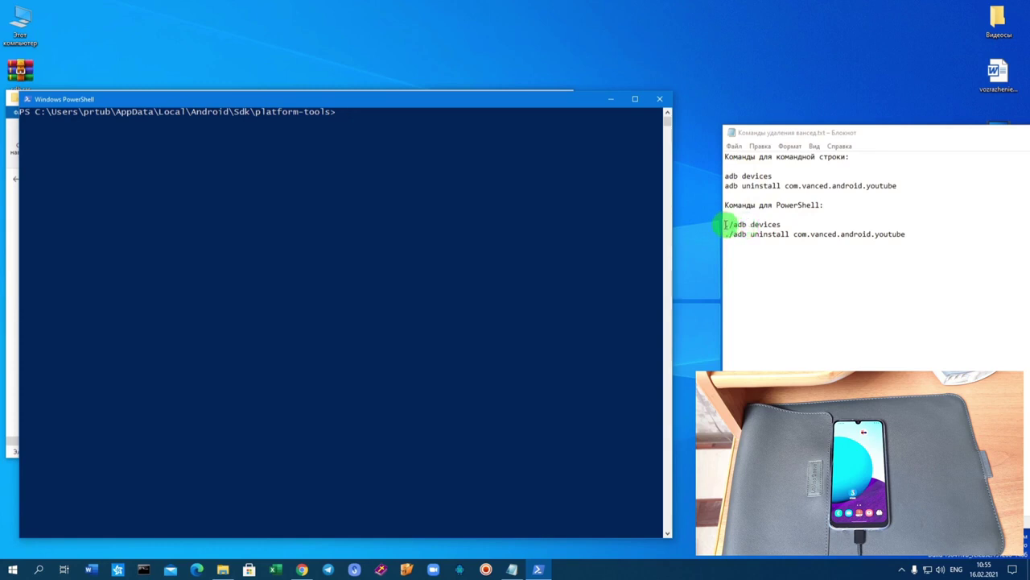
Step: Copy the command "./adb devices" from the notes and run it in PowerShell
left_click_drag(726, 225, 782, 223)
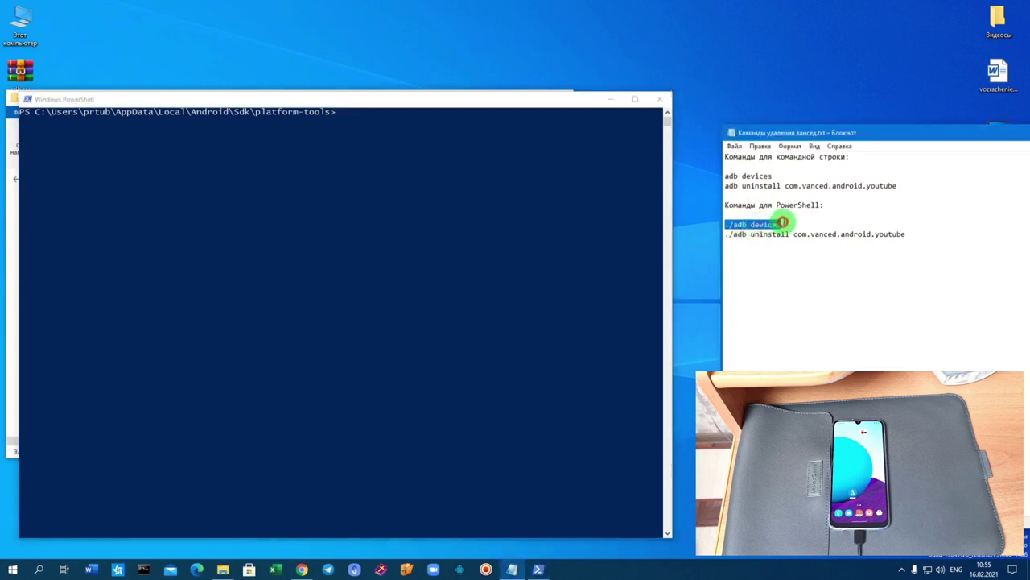
right_click(759, 231)
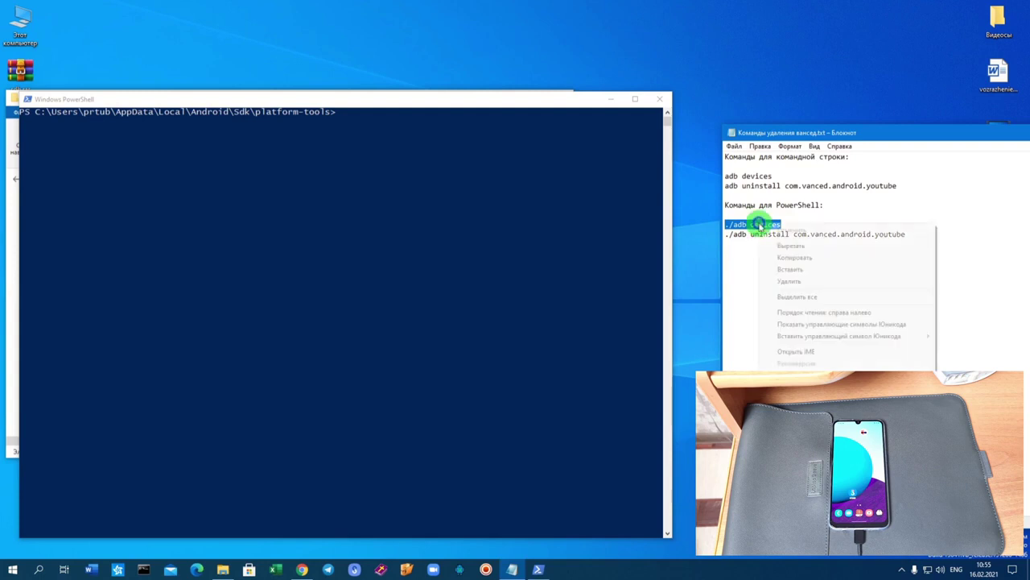
left_click(792, 256)
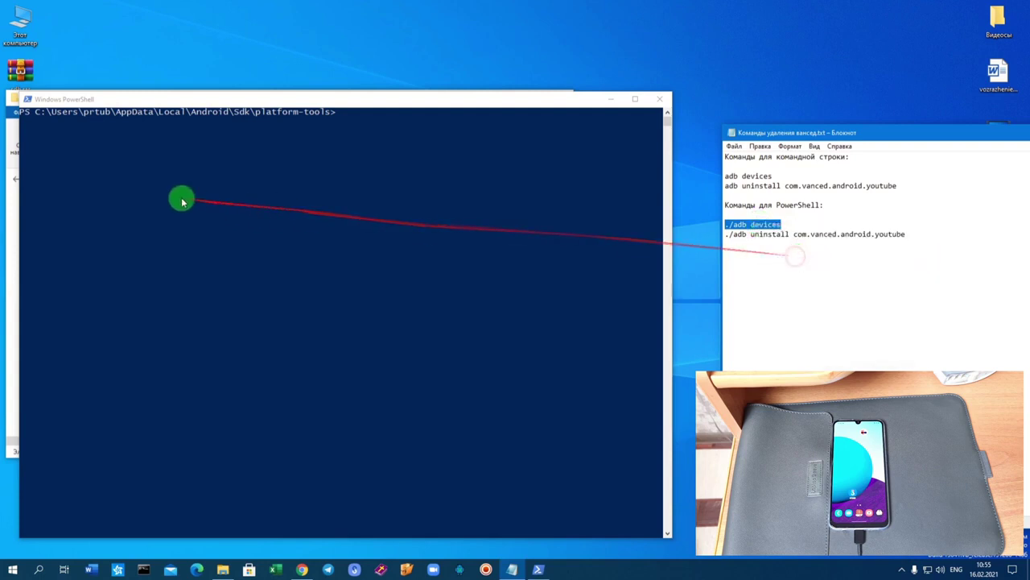
left_click(340, 131)
right_click(363, 117)
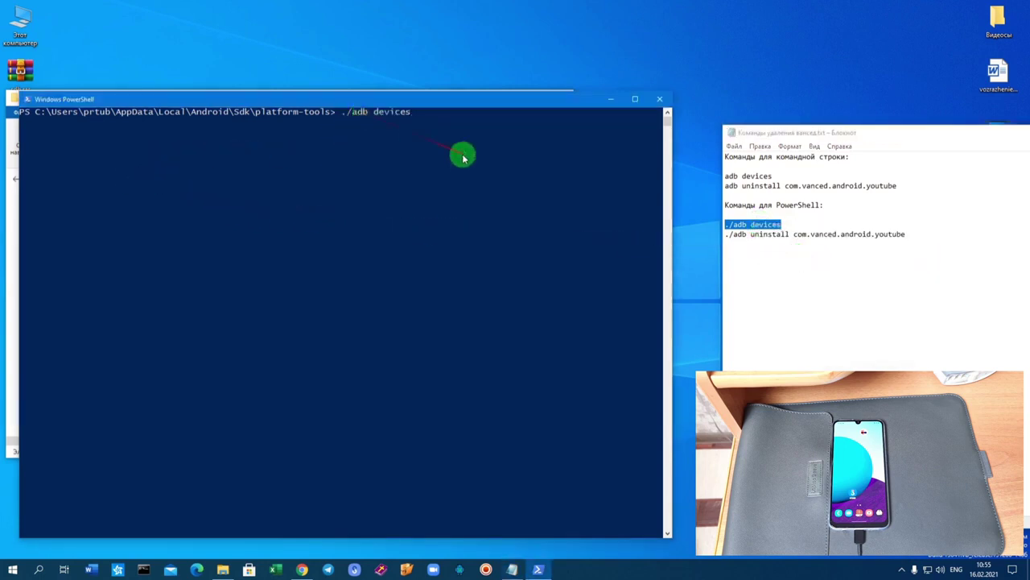
key("Return")
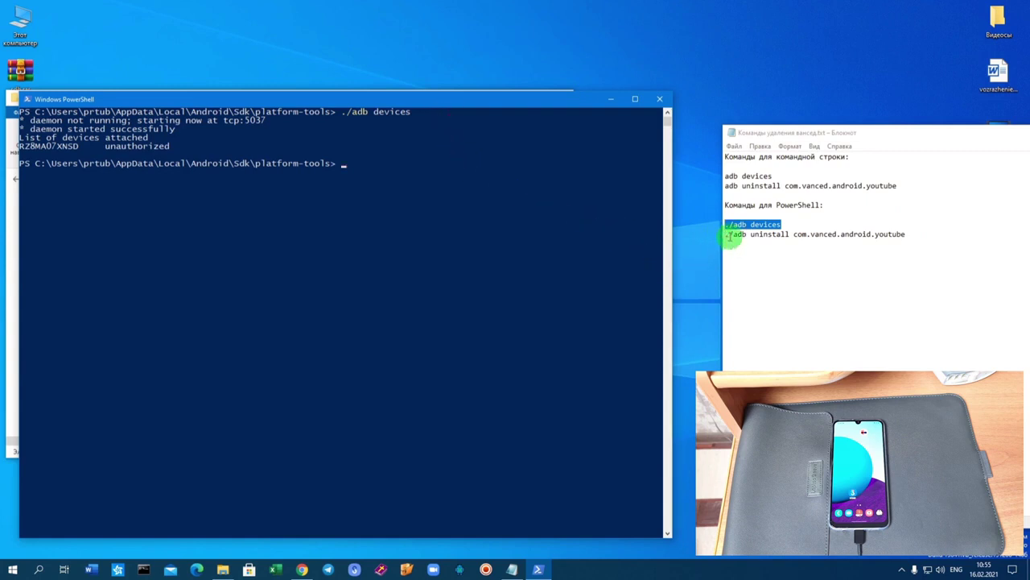
Step: Copy "./adb uninstall com.vanced.android.youtube" from the notes, run it in PowerShell, and close the PowerShell window
left_click_drag(725, 236, 922, 233)
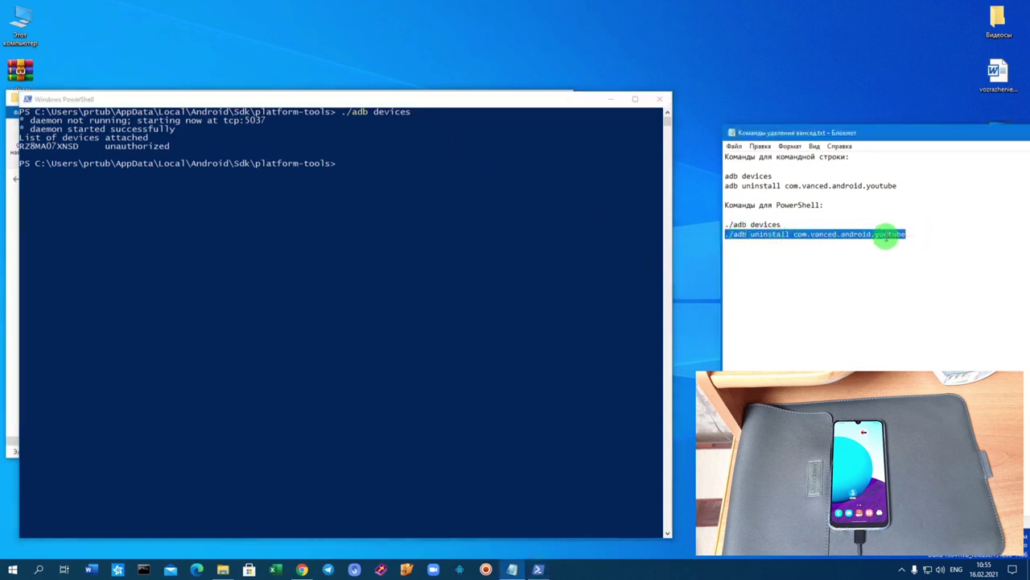
right_click(885, 235)
left_click(887, 266)
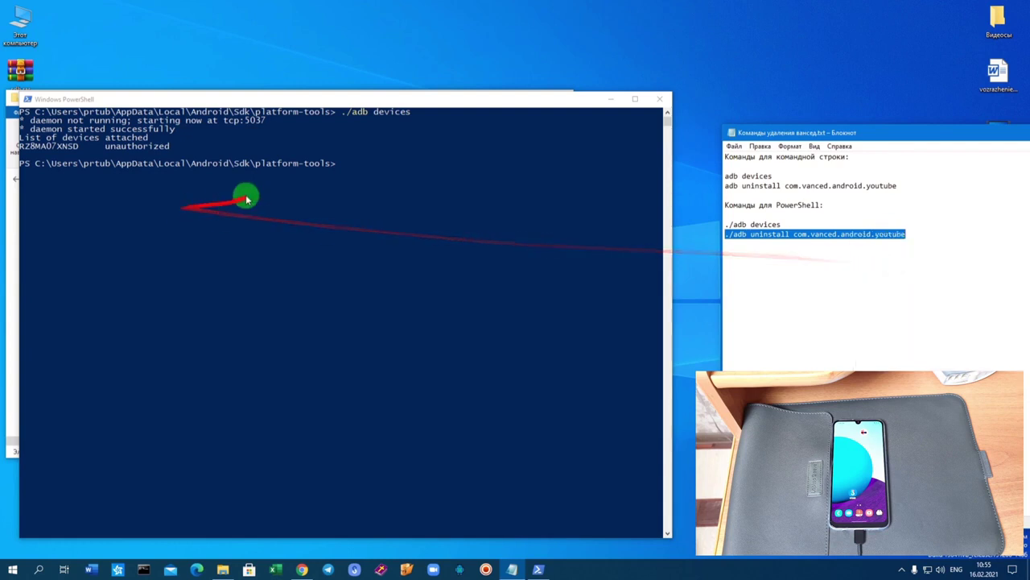
left_click(326, 197)
right_click(349, 175)
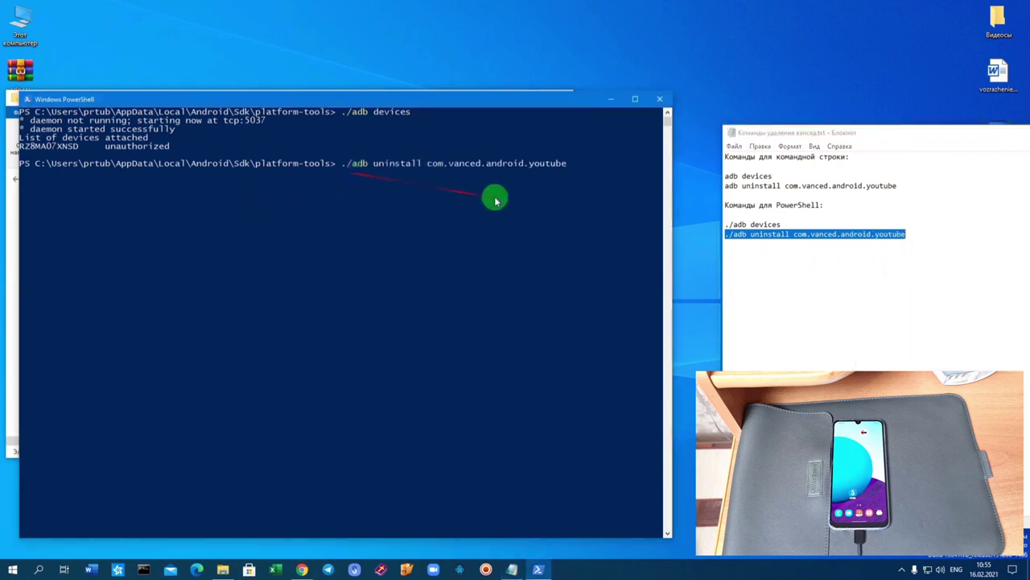
key("Return")
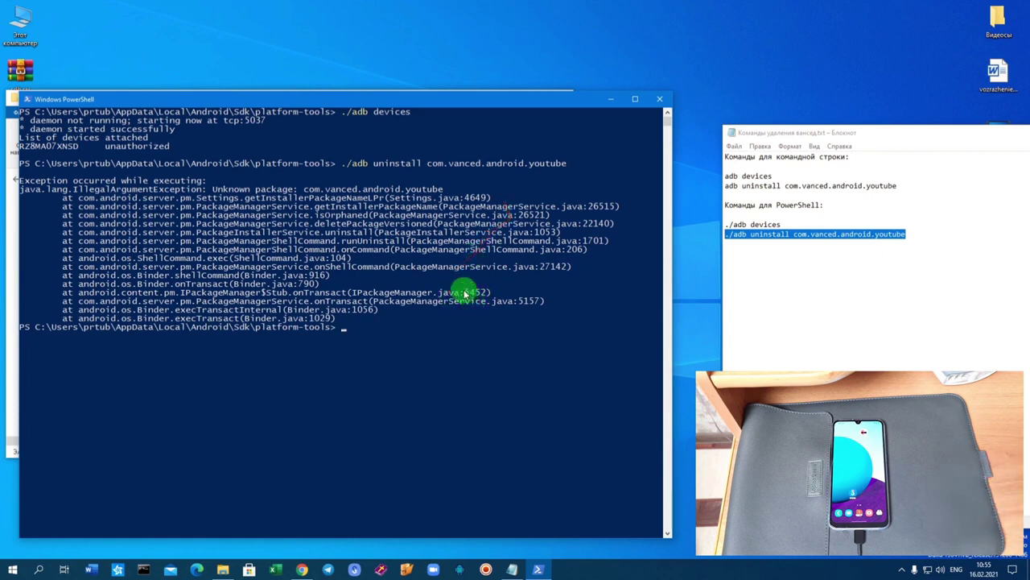
left_click(659, 99)
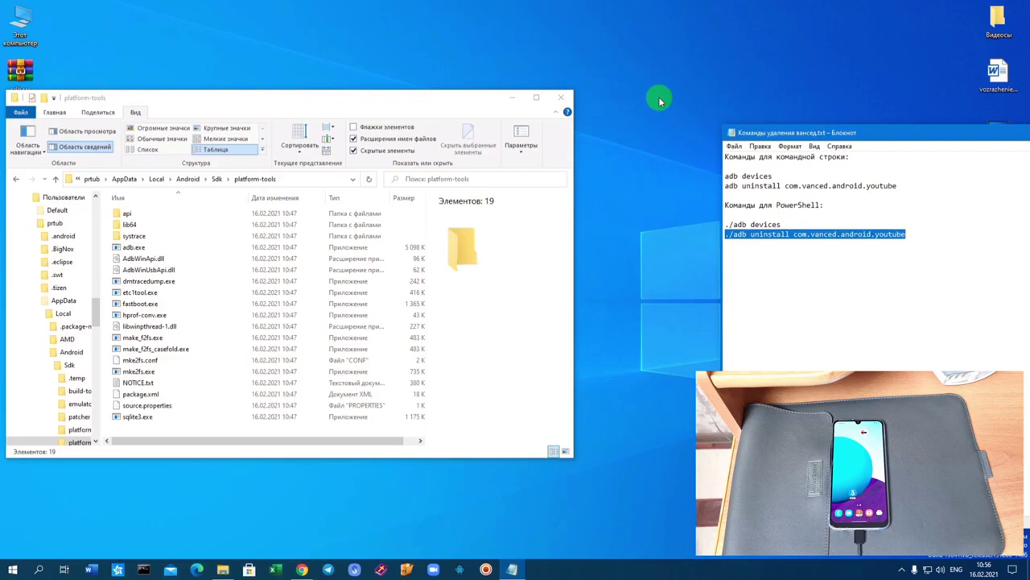